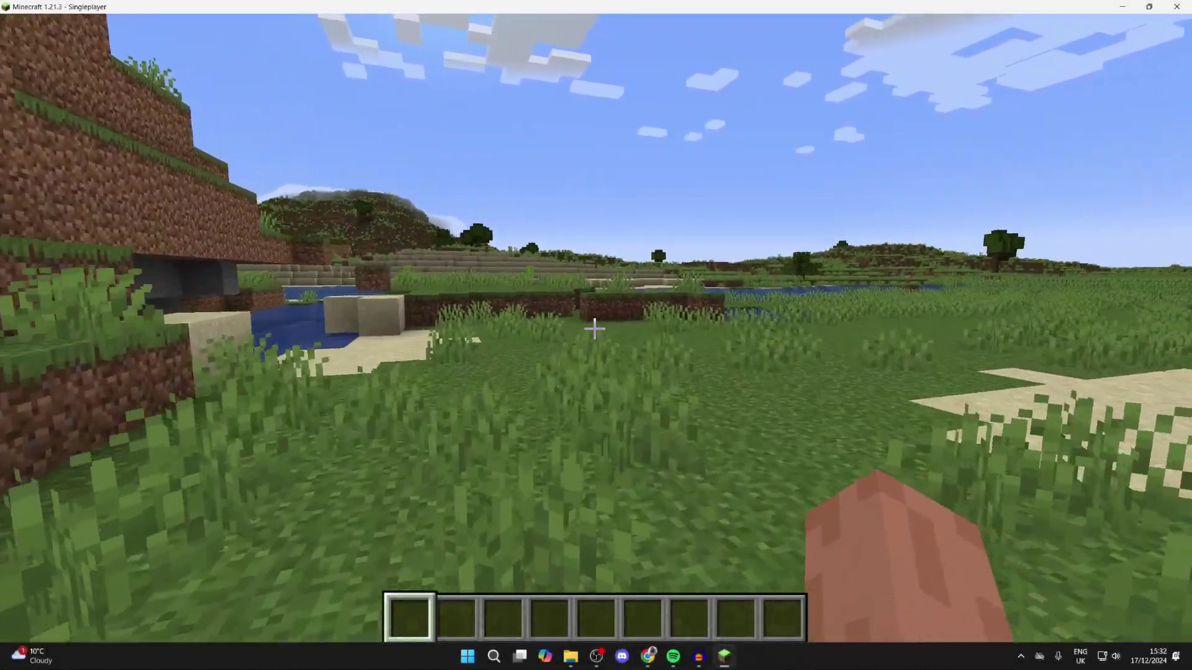
key(w)
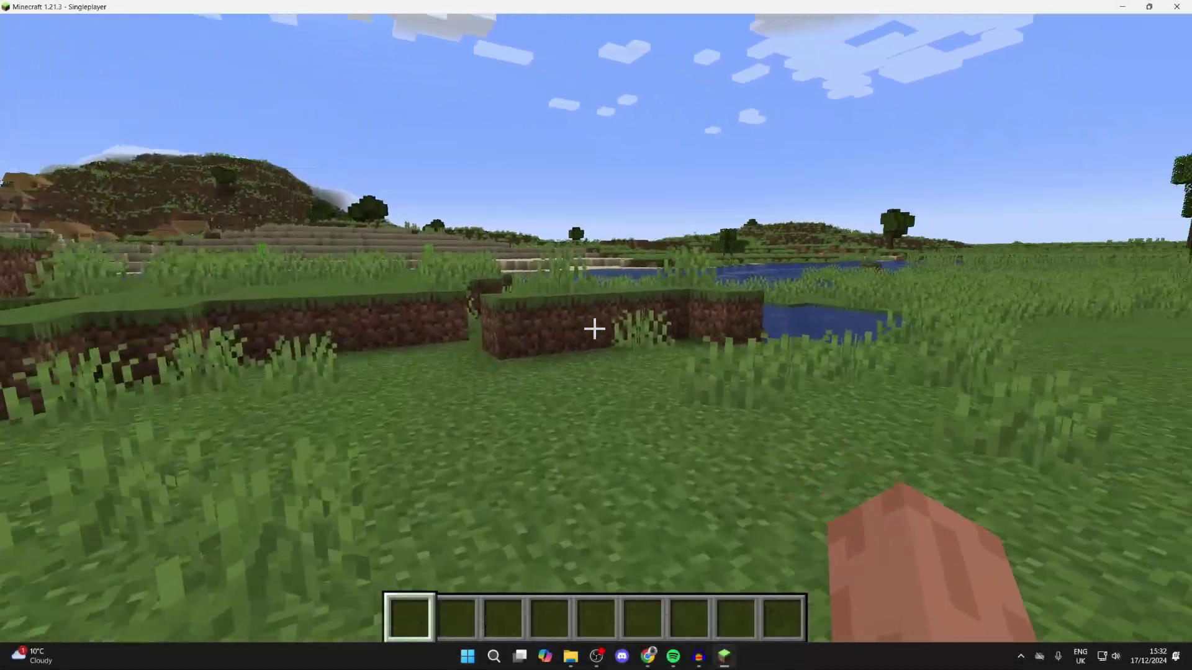
Walk across the grass past the pond and along the riverbank
key(w)
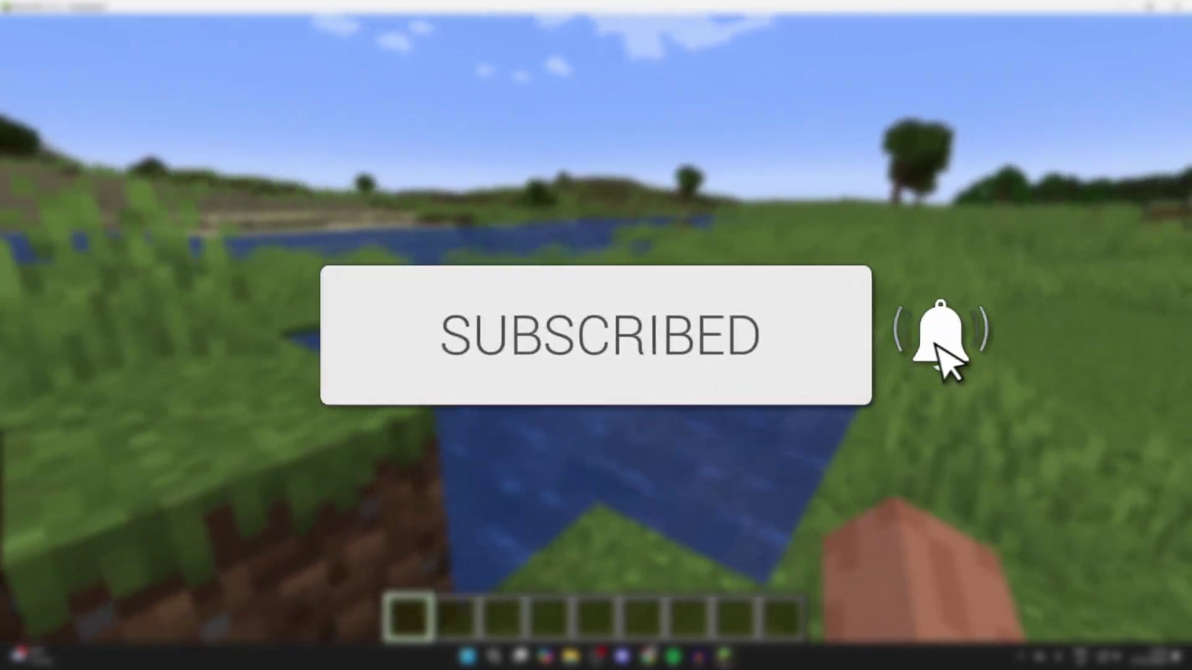
key(w)
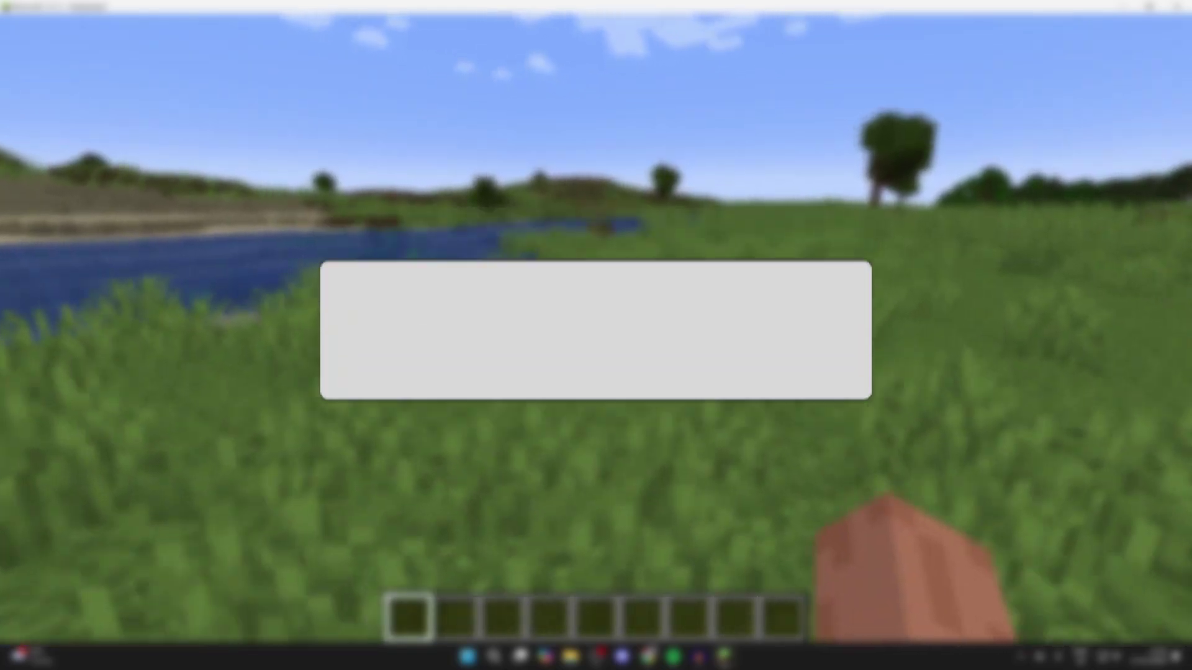
key(w)
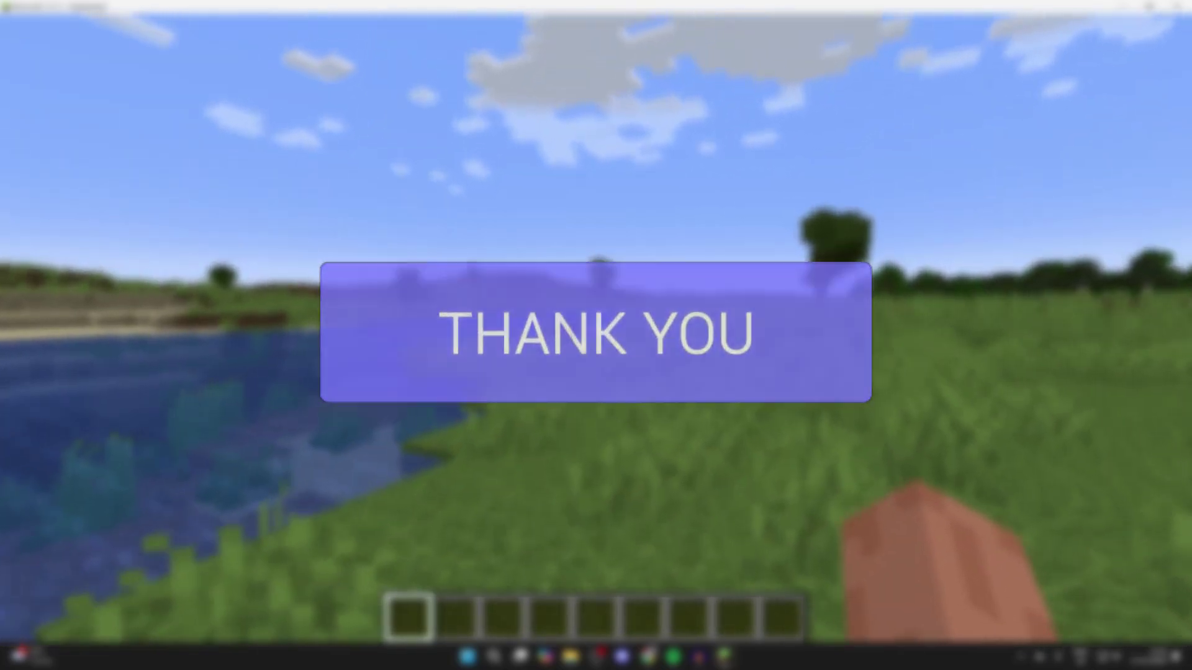
key(w)
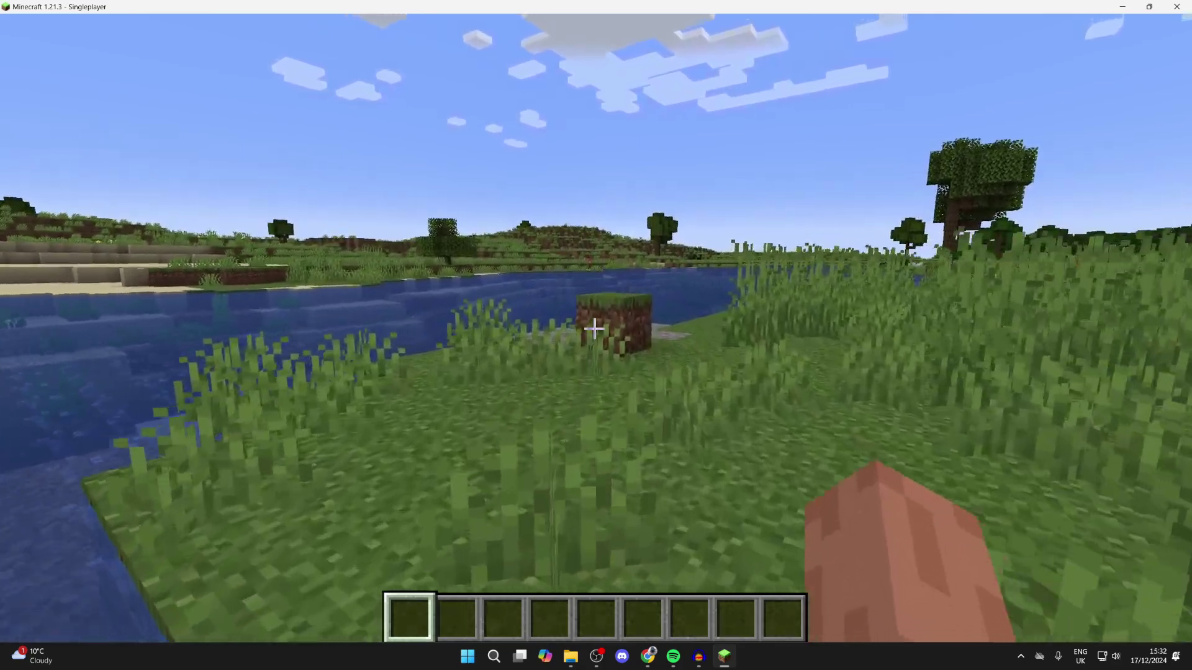
key(w)
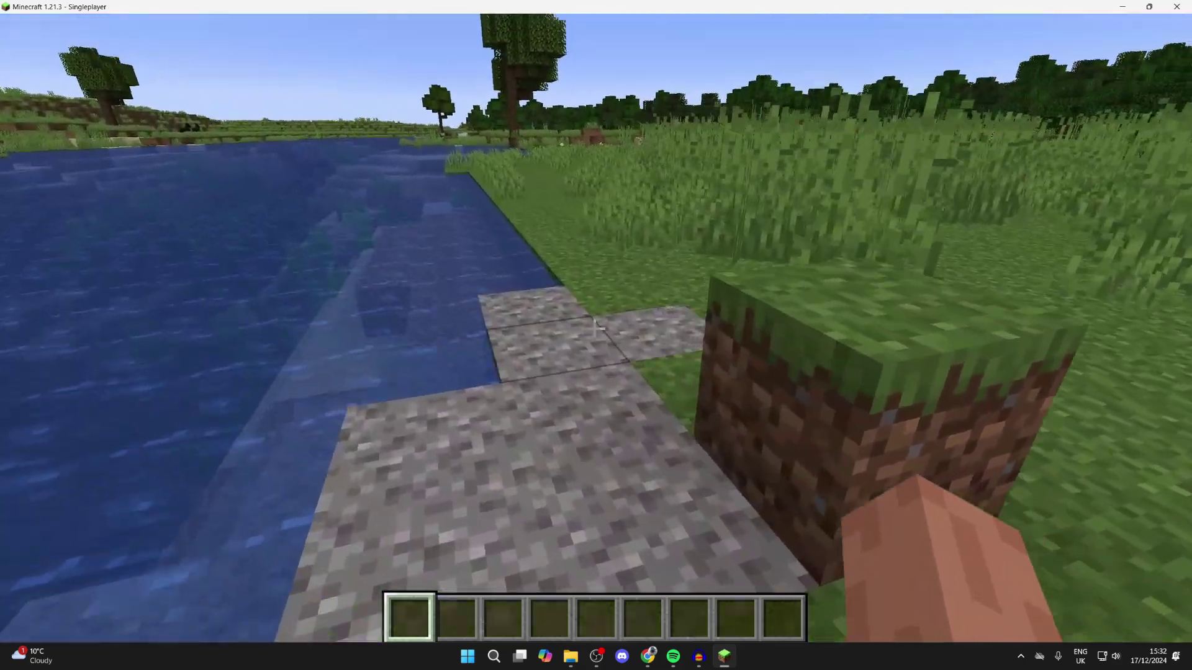
key(w)
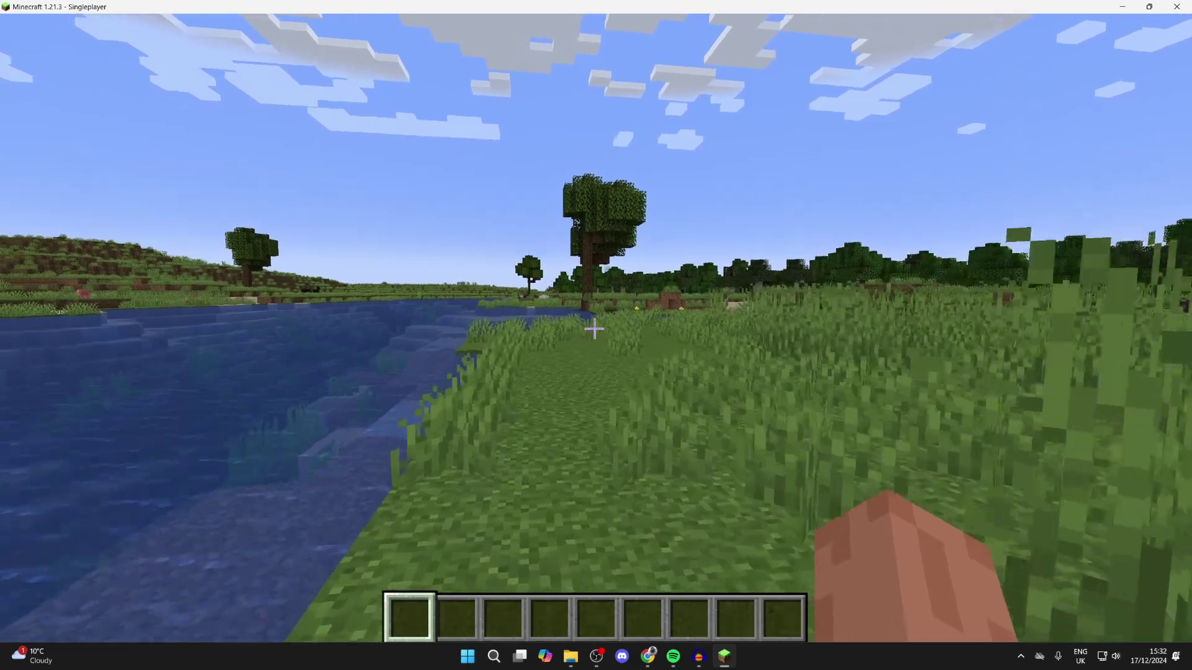
Save and quit the world to the title screen, then go to Options > Resource Packs
key(Escape)
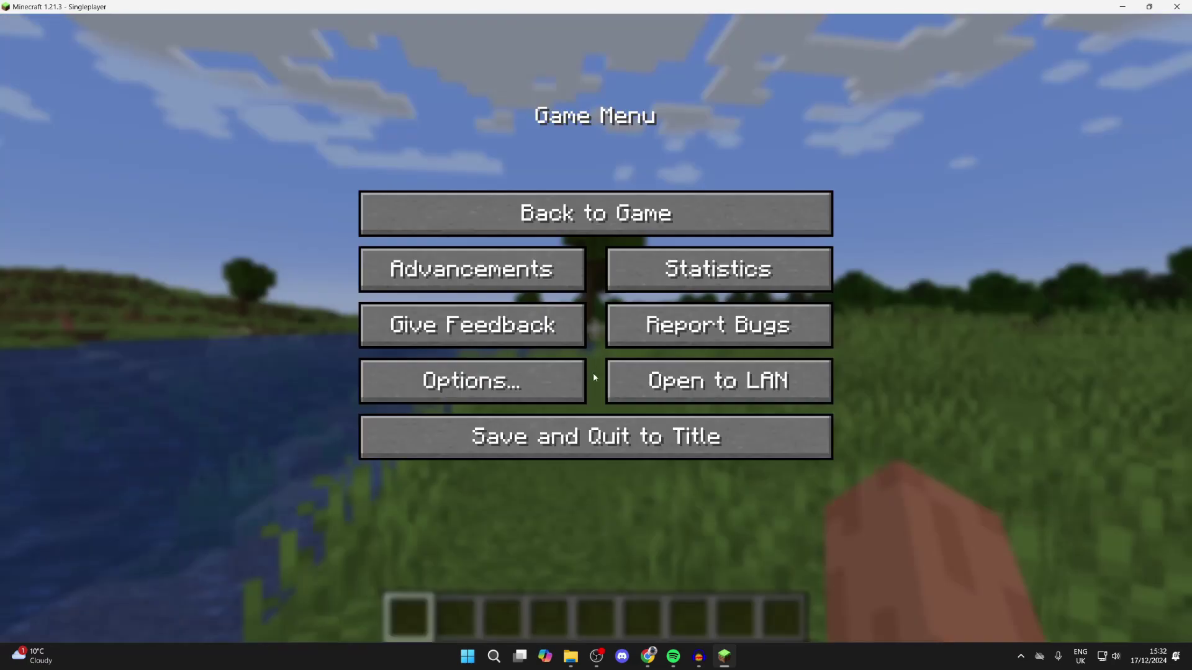
click(593, 434)
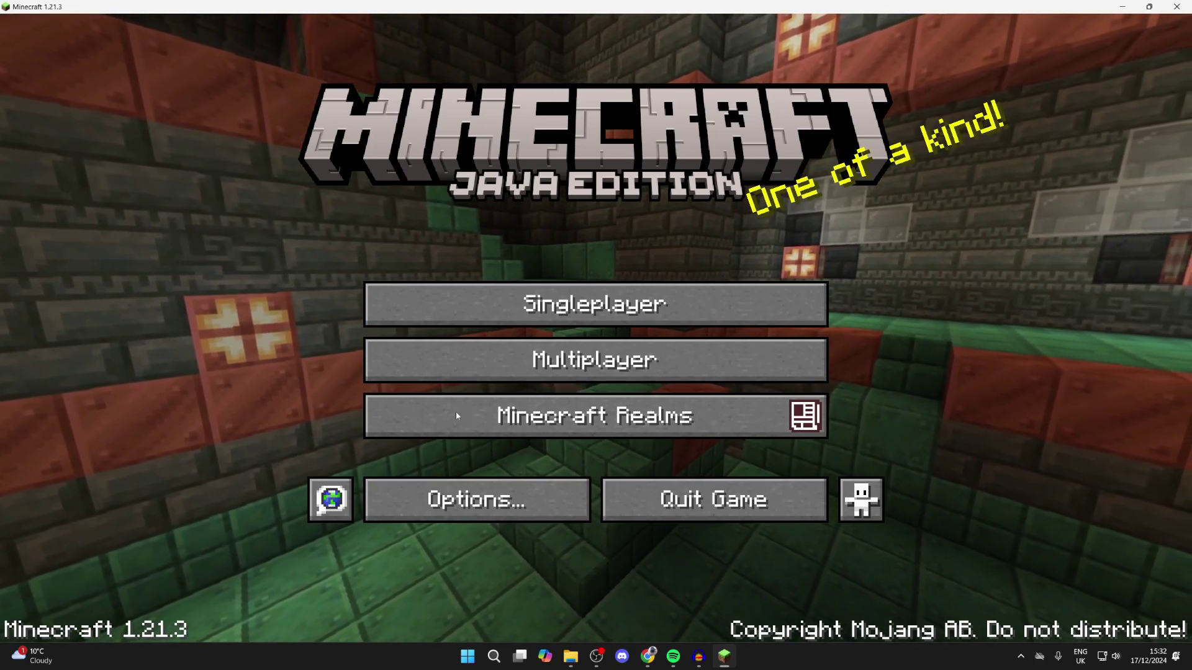
click(468, 483)
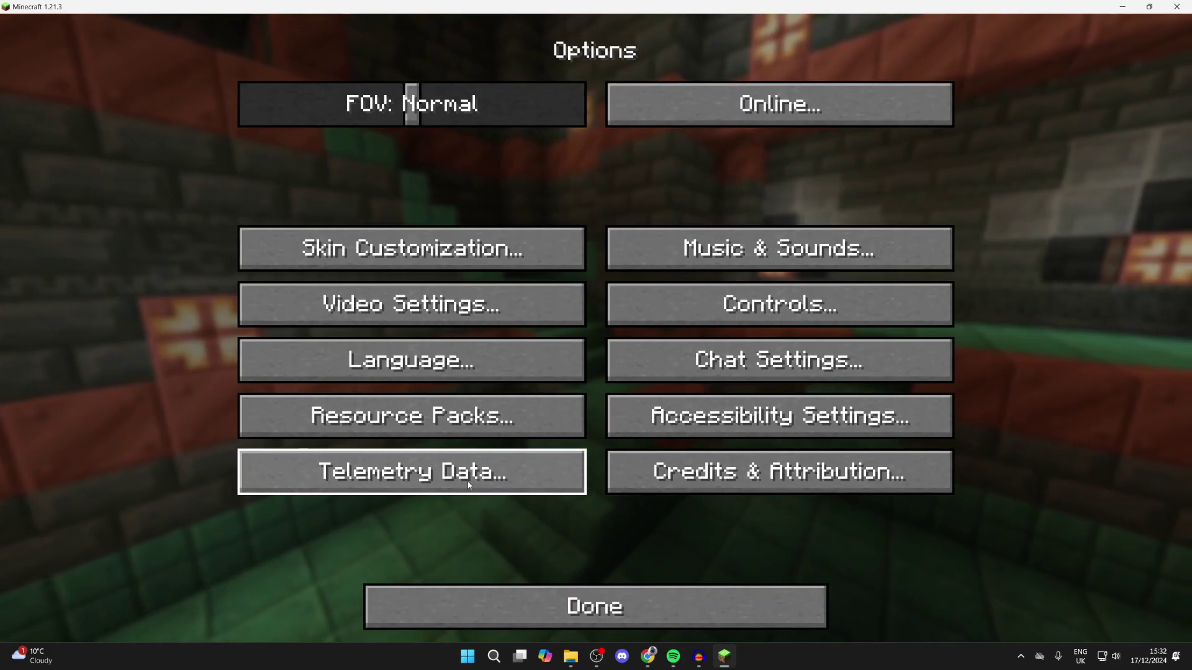
click(466, 417)
Open the resourcepacks folder, copy Faithful 64x.zip, and minimise the folder window
click(515, 588)
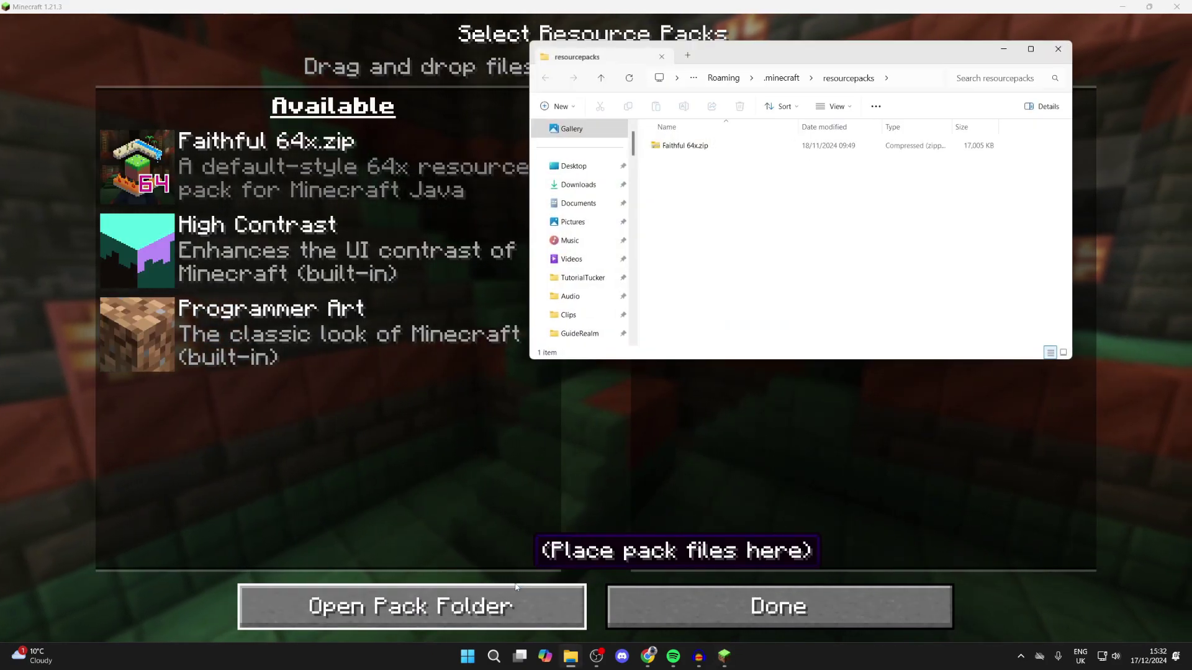
scroll(601, 174, up, 1)
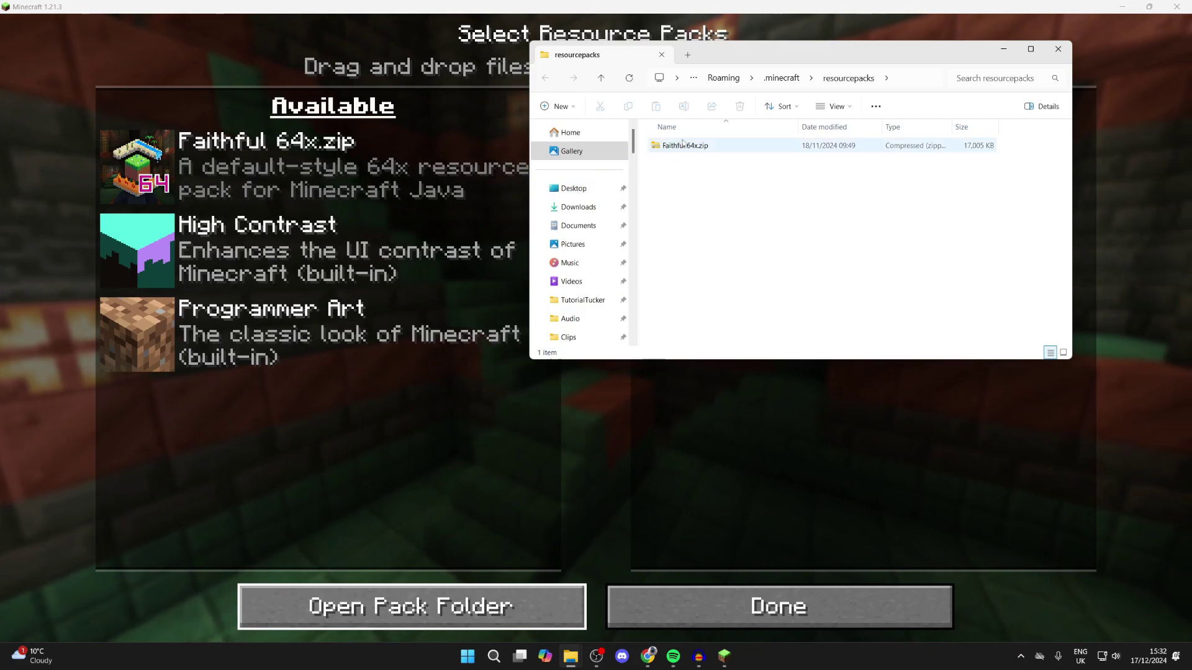
click(667, 151)
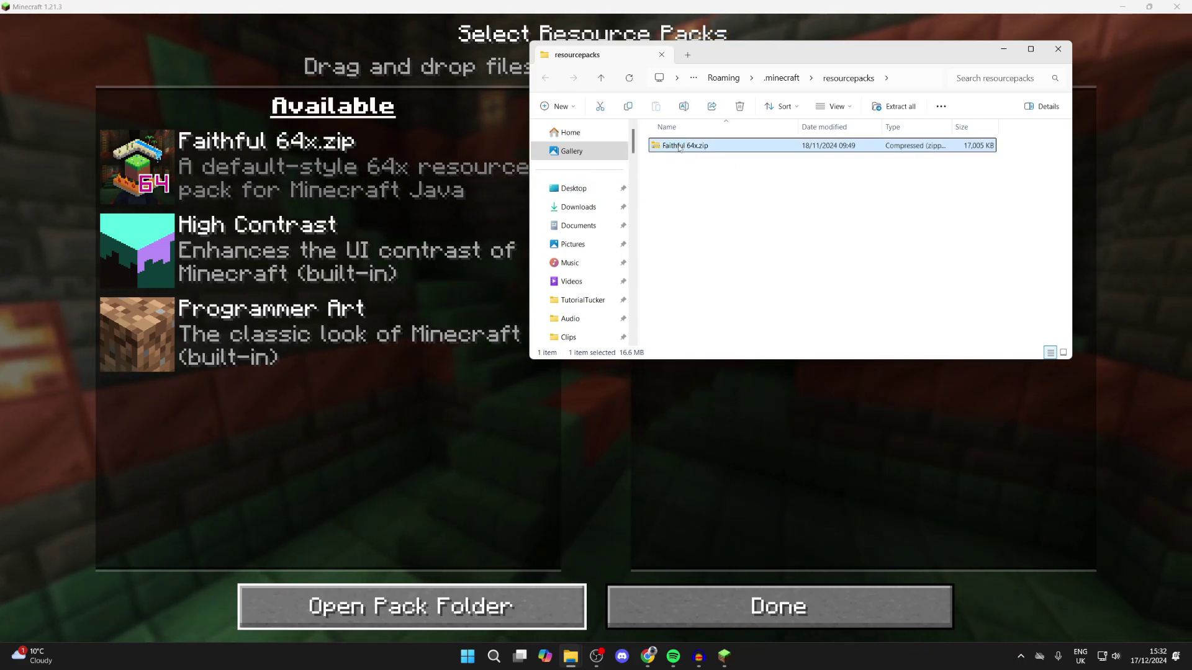
right_click(676, 147)
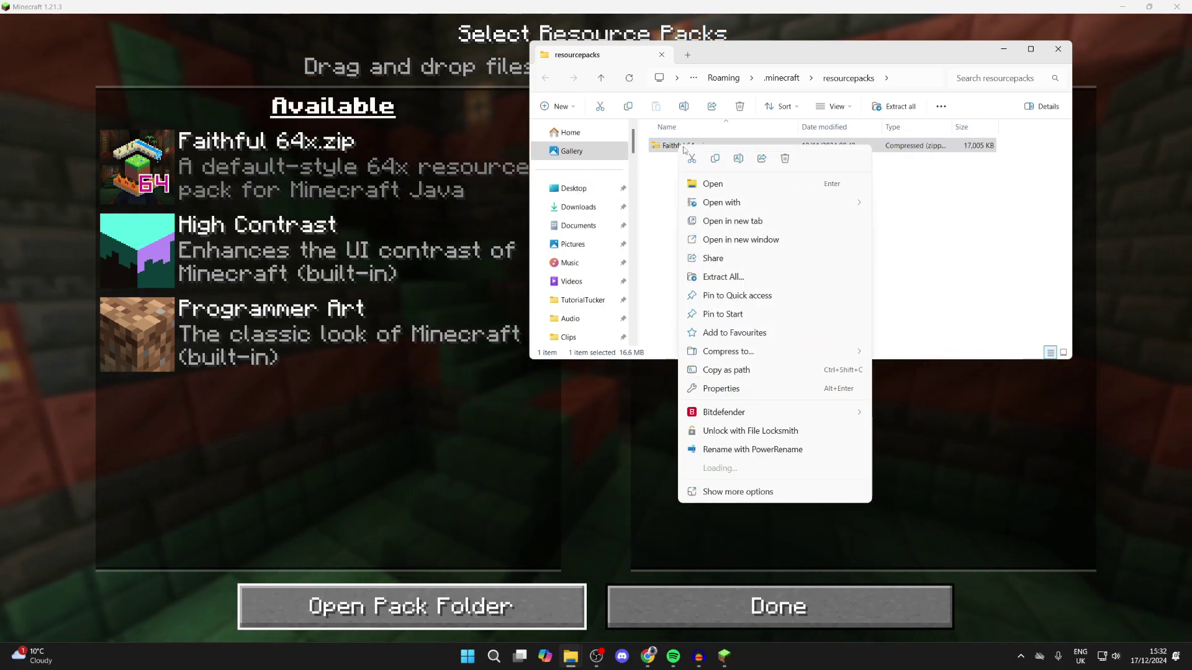
click(716, 160)
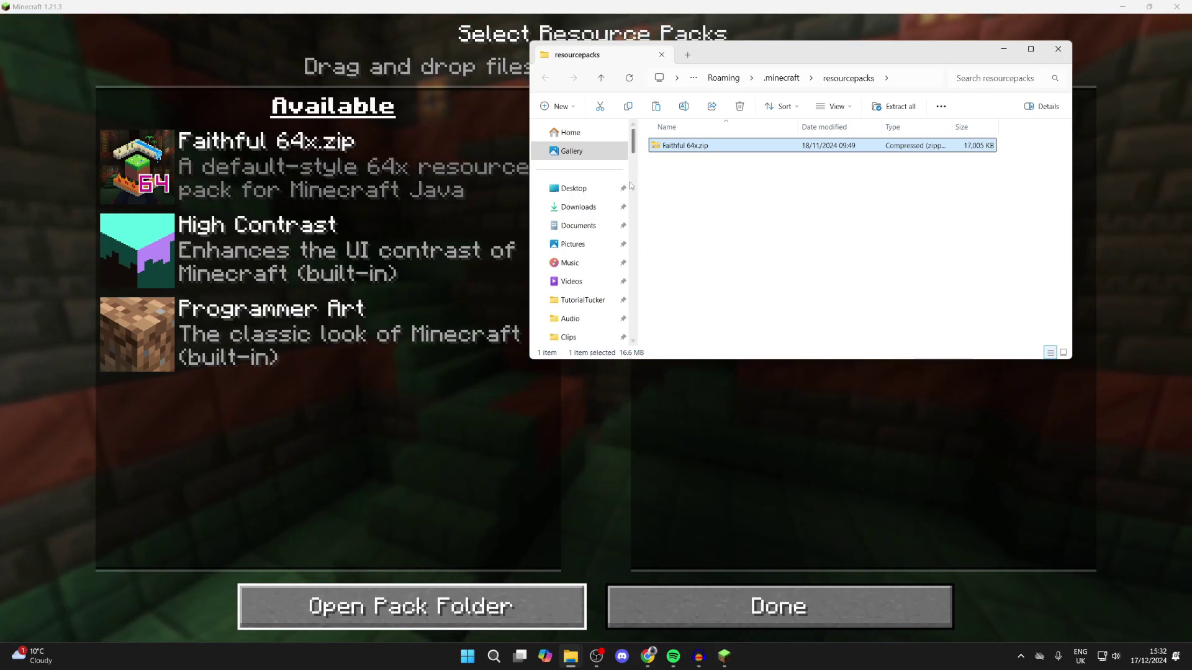
click(1008, 46)
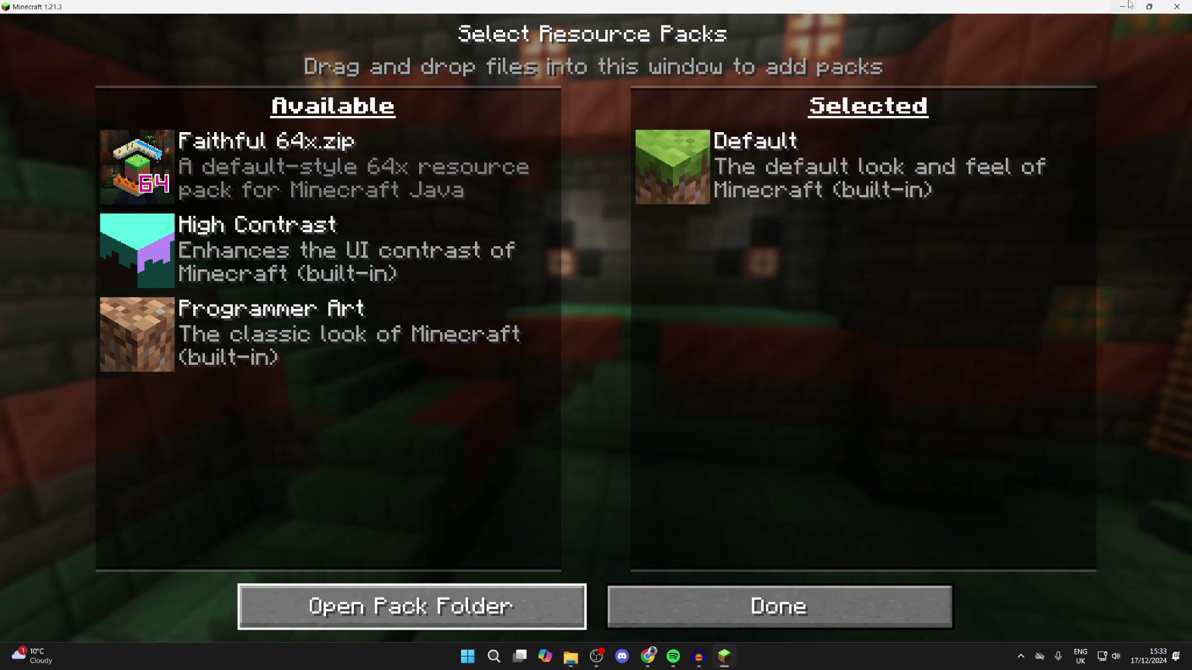
Return to the browser's Google results and open the VanillaDefault texture pack page on CurseForge
click(724, 656)
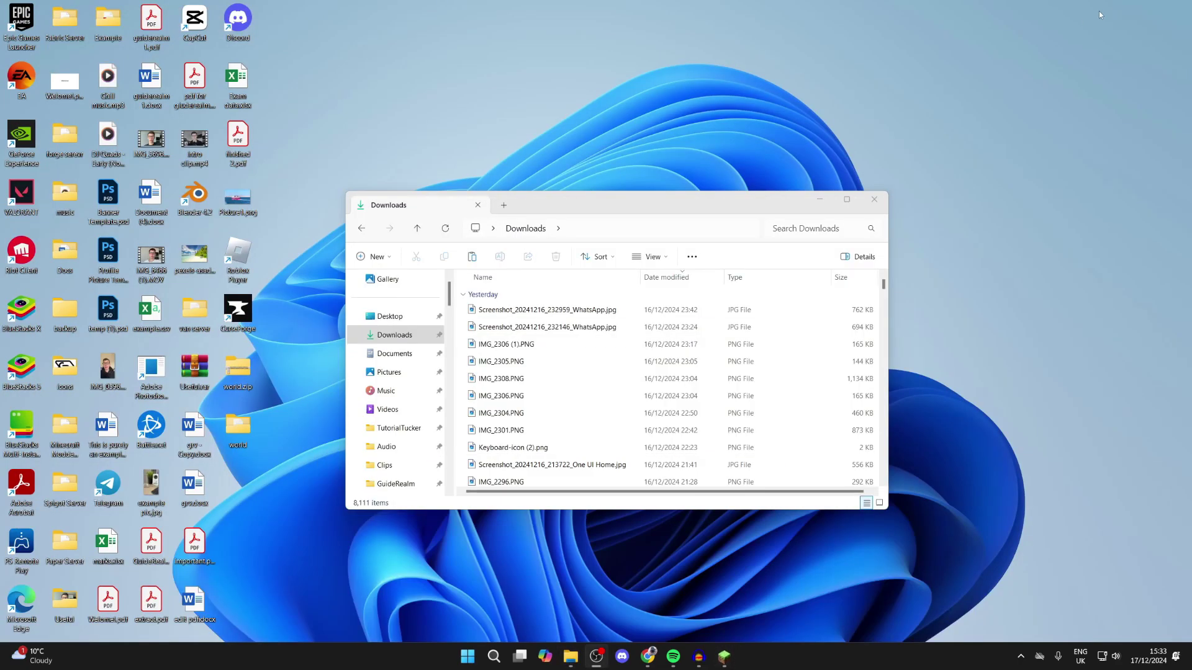
click(648, 656)
click(13, 38)
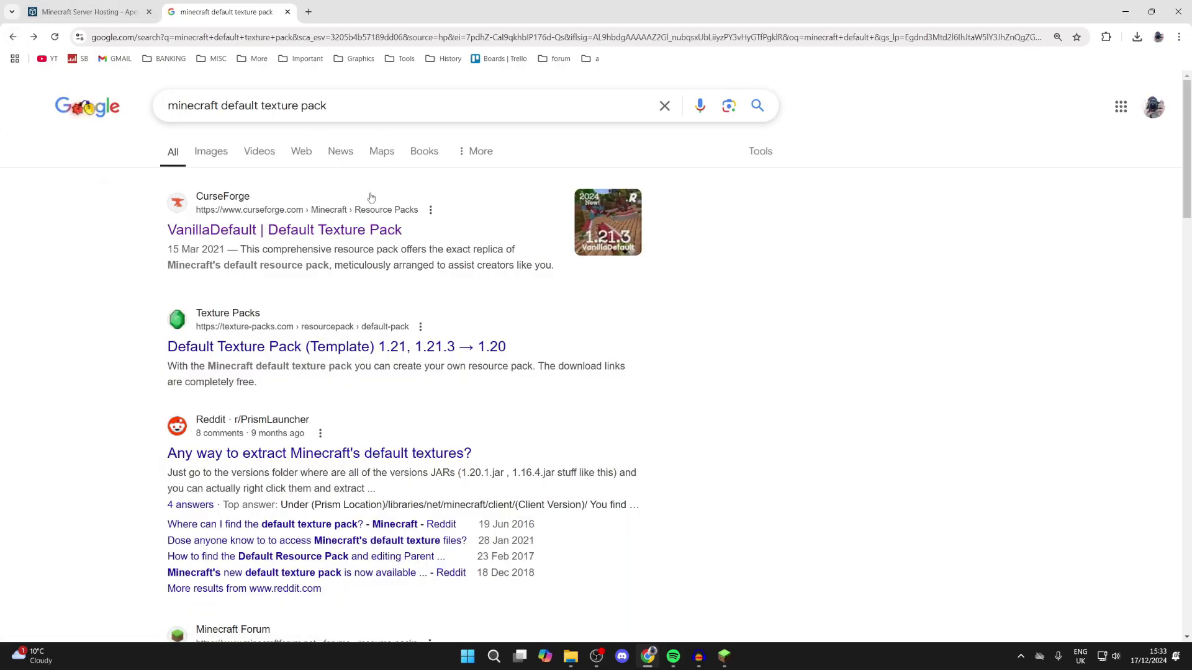
click(267, 227)
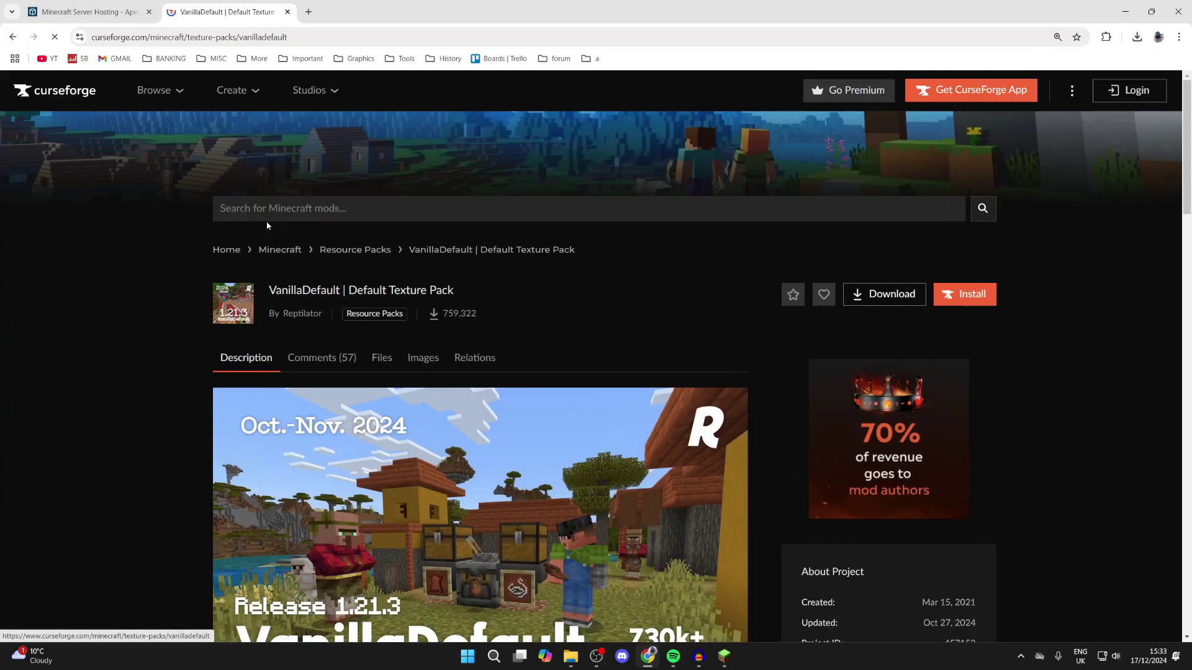
Download the VanillaDefault 1.21.3 file from the pack's Files list
click(379, 357)
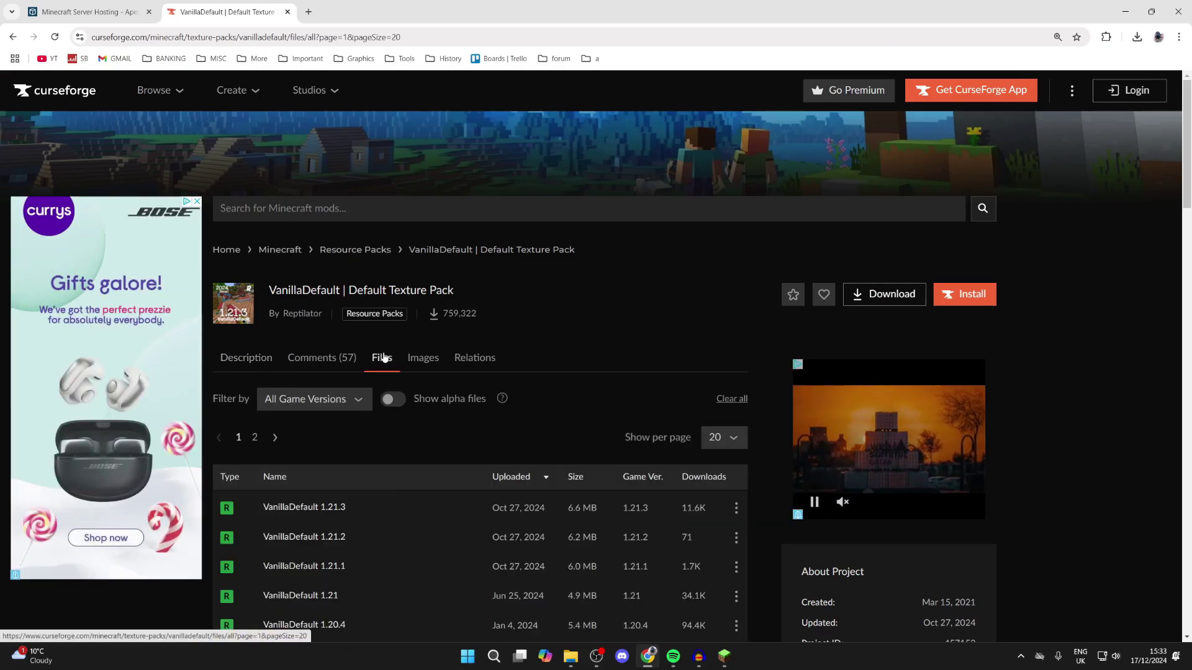
scroll(366, 369, down, 2)
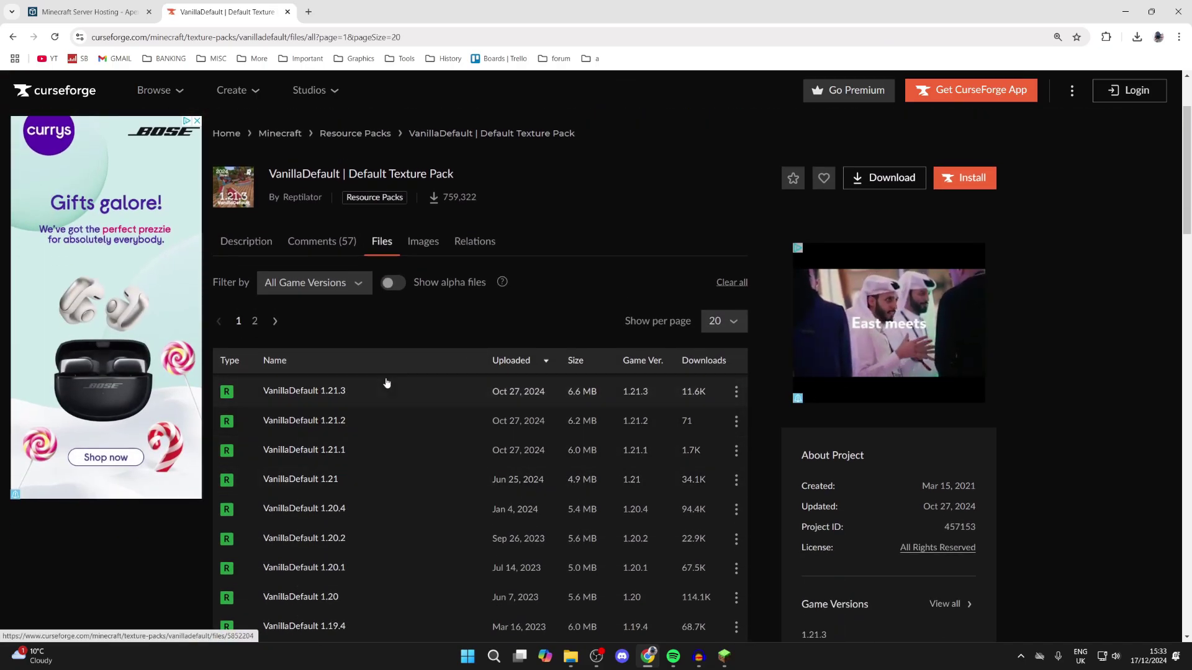
click(737, 391)
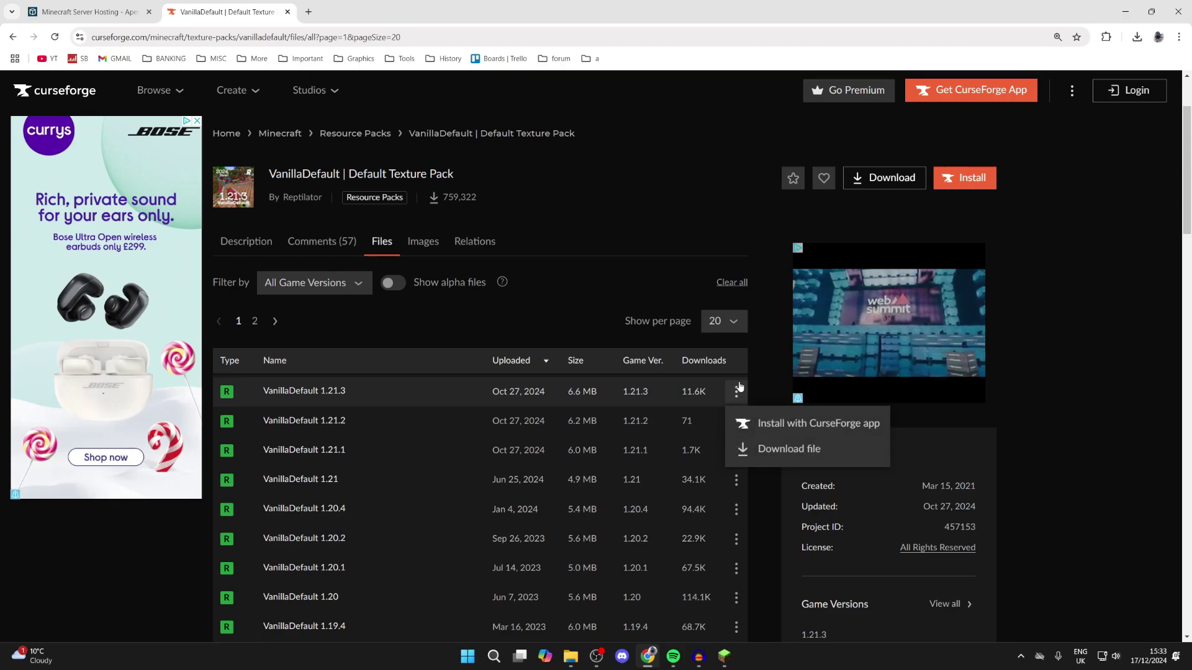
click(770, 452)
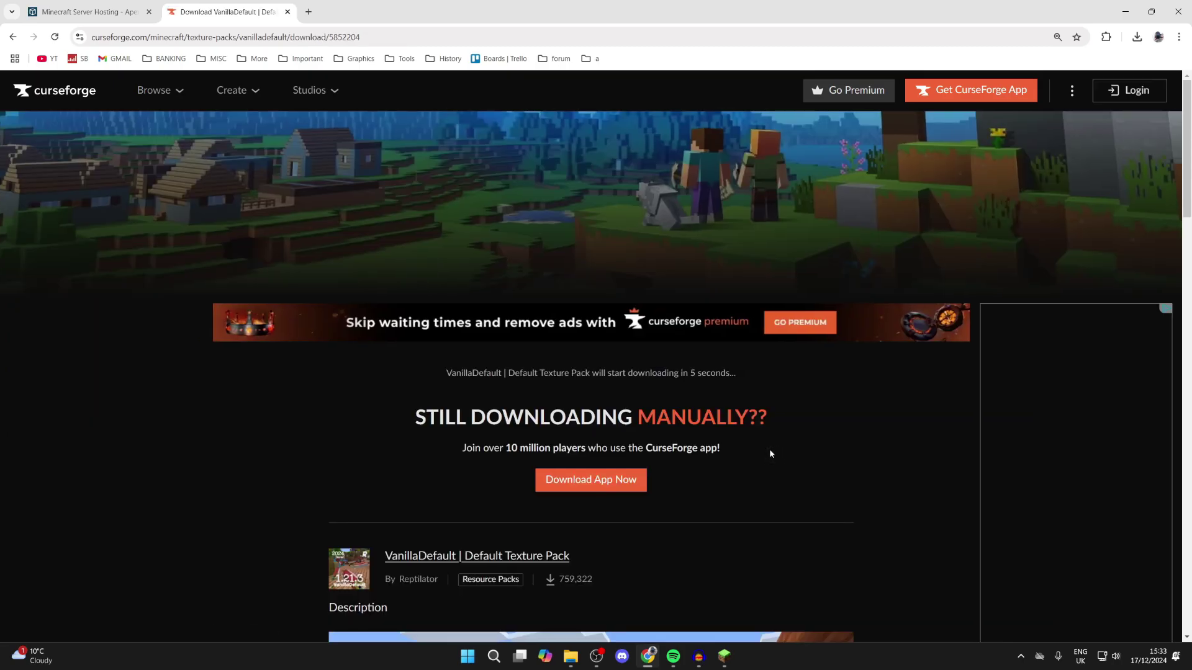
click(1125, 11)
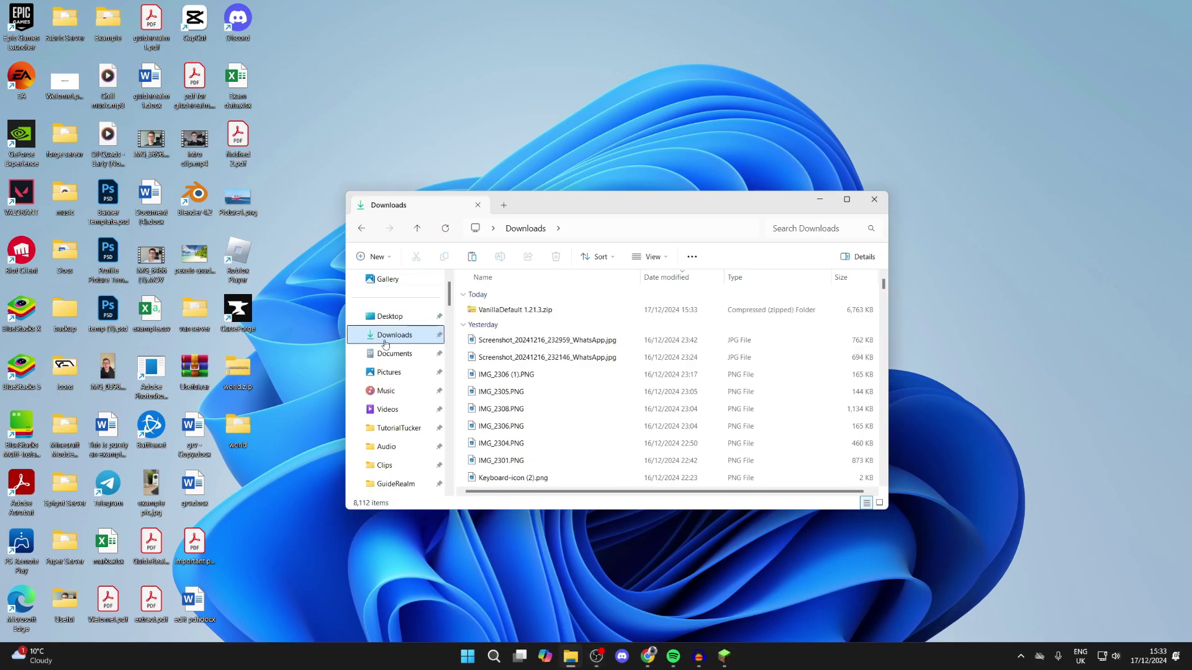
Move VanillaDefault 1.21.3.zip from Downloads onto the desktop
click(497, 312)
drag(498, 317, 625, 317)
click(822, 201)
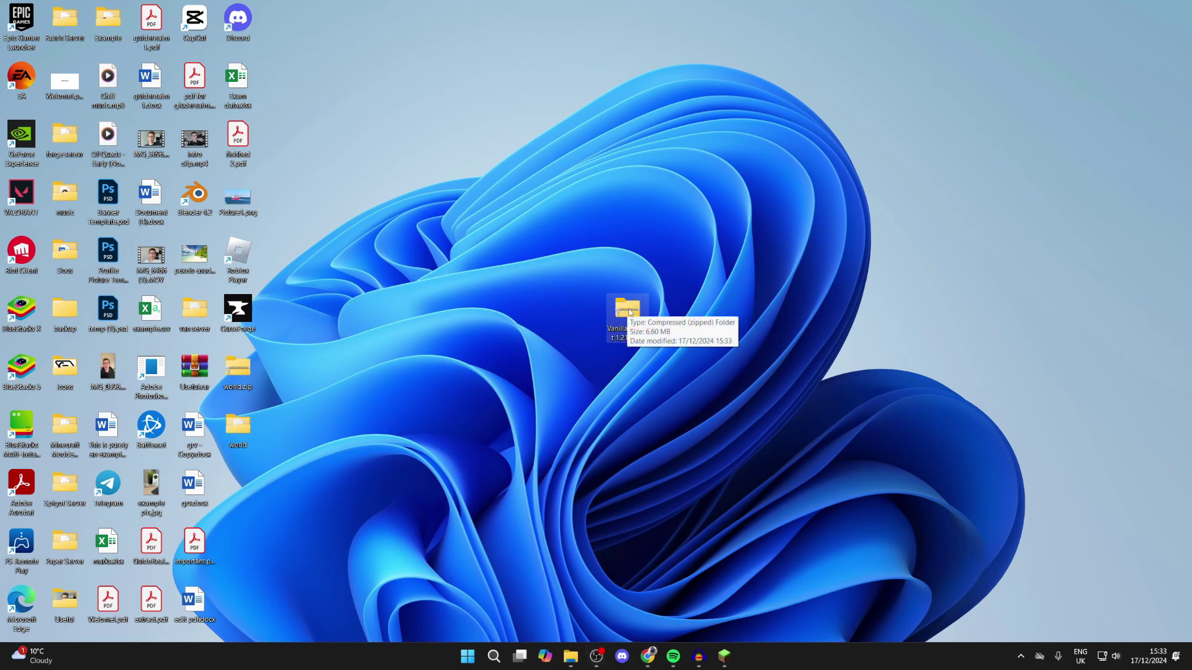
Extract VanillaDefault 1.21.3.zip into a folder on the desktop
right_click(628, 310)
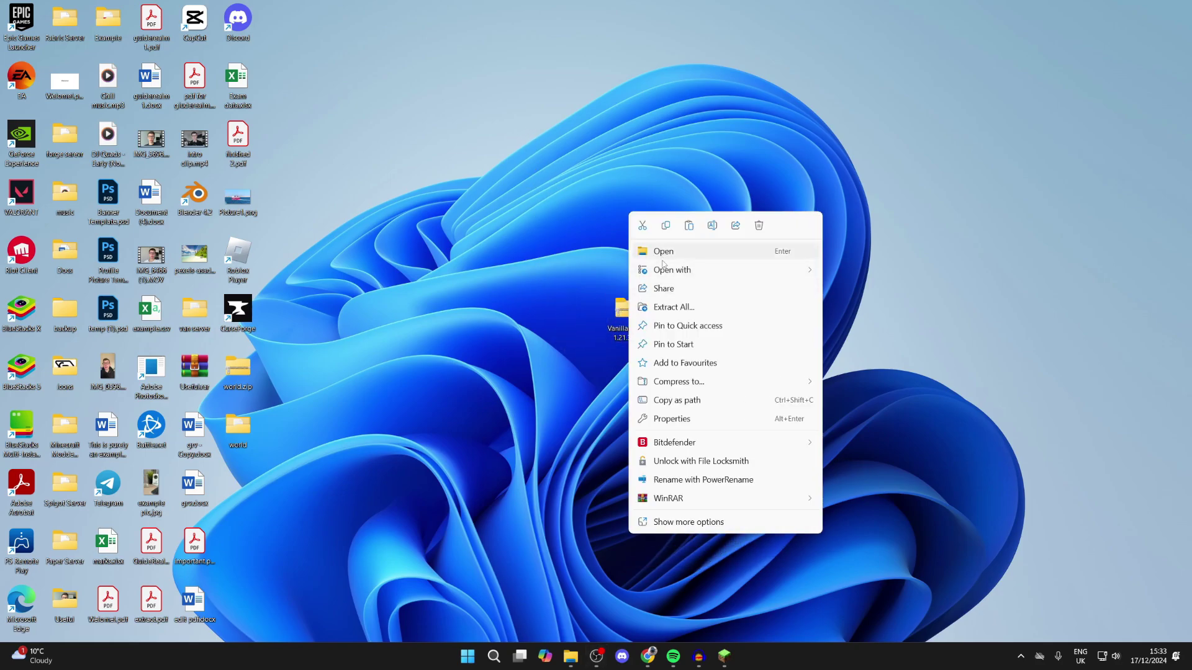
click(653, 309)
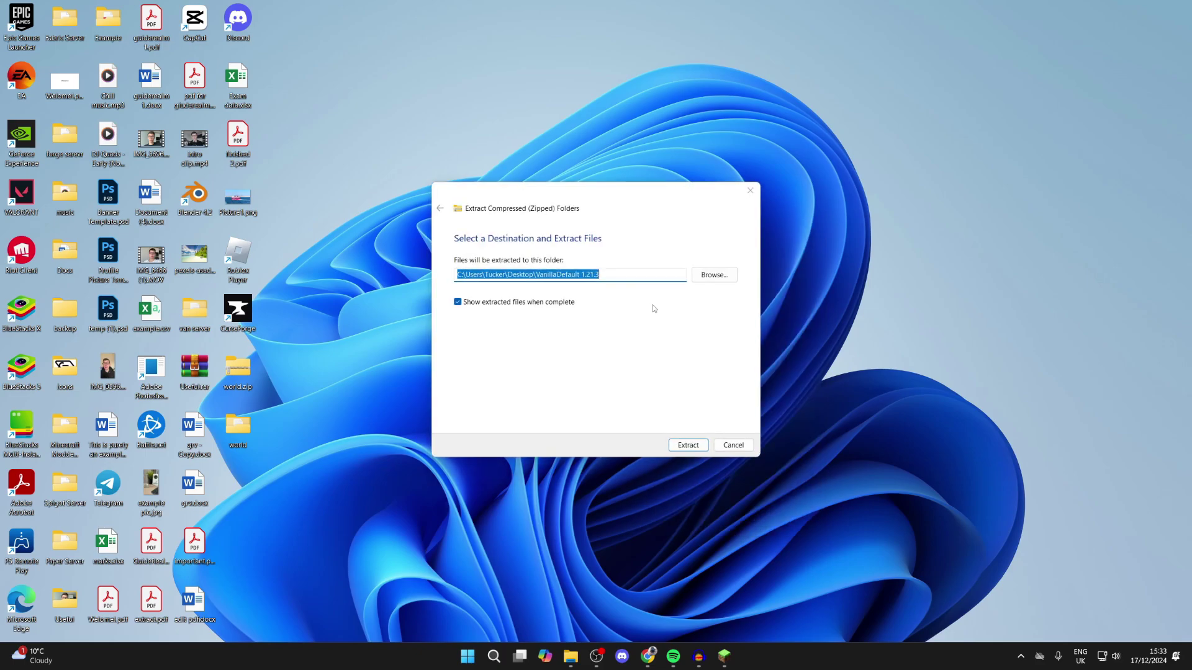
click(692, 446)
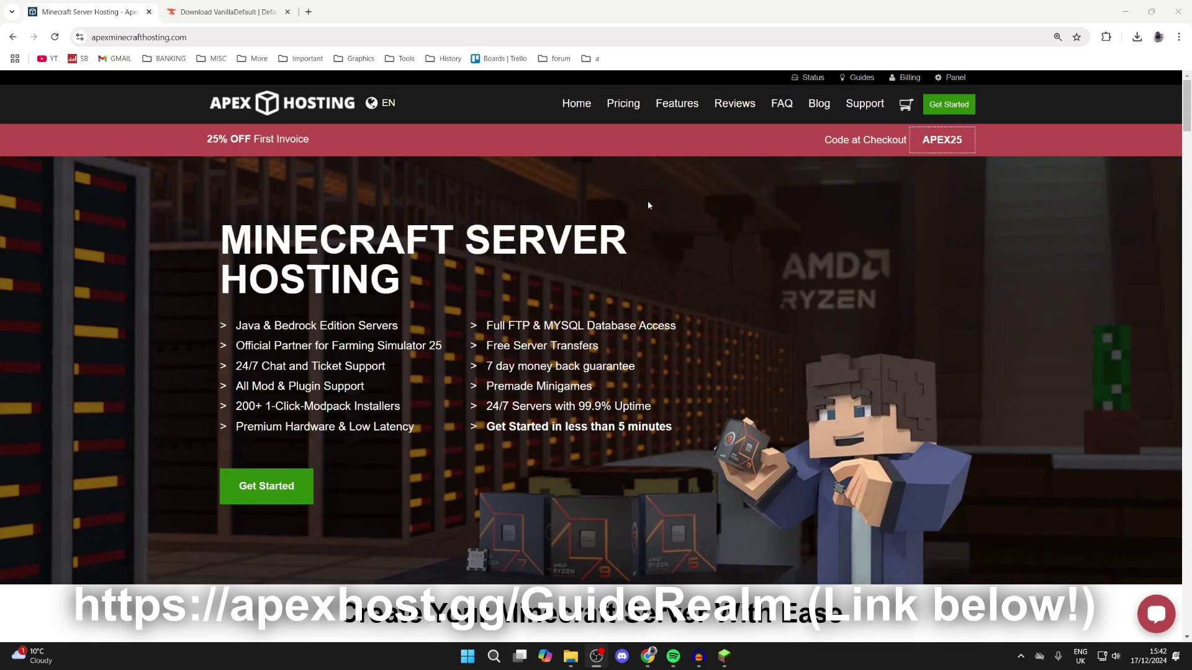
Browse the Apex Hosting features, then close the extracted folder window and place the folder beneath its zip
scroll(641, 265, down, 8)
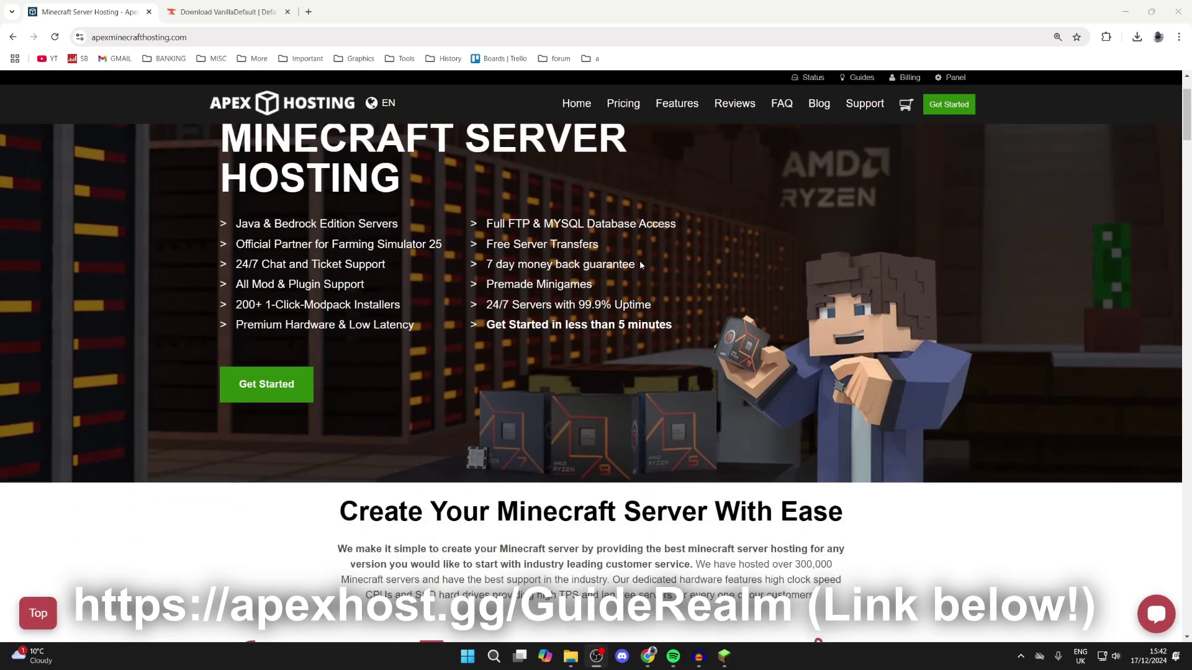
scroll(641, 266, up, 1)
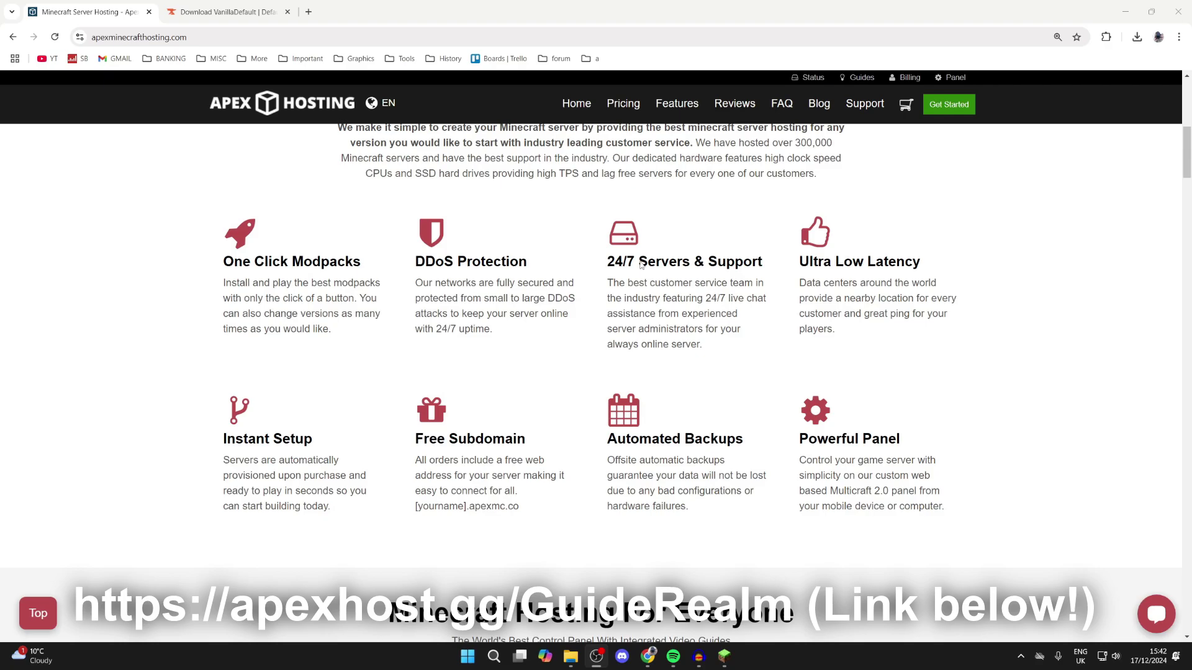
scroll(586, 430, down, 3)
scroll(587, 432, up, 8)
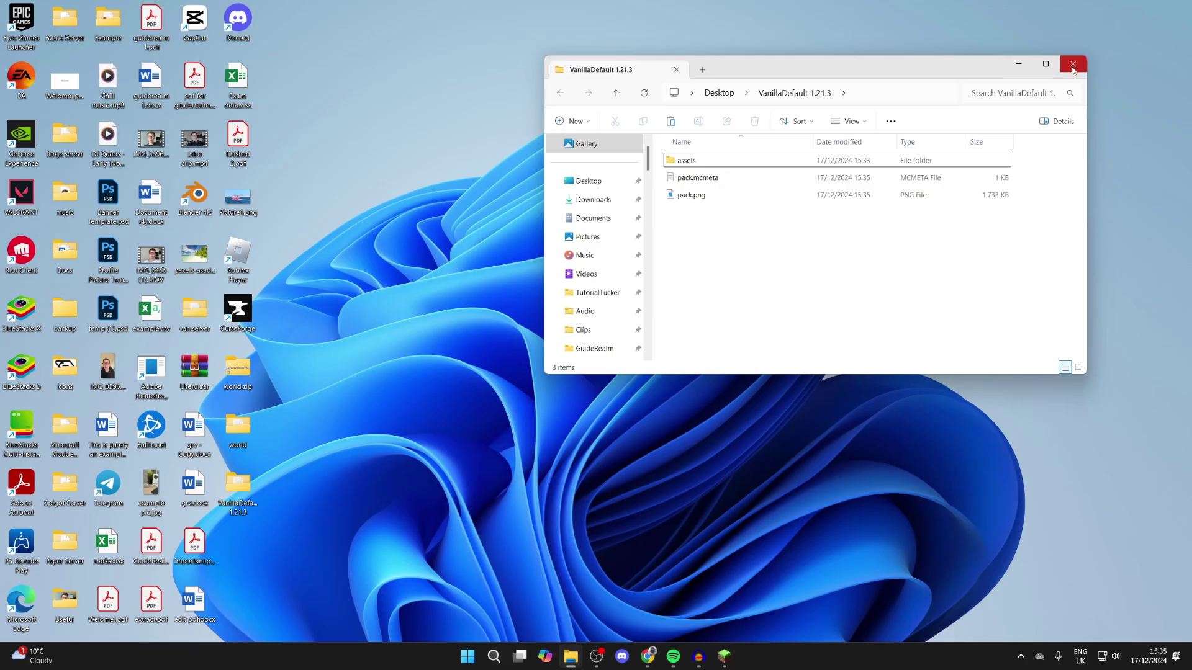
click(1072, 65)
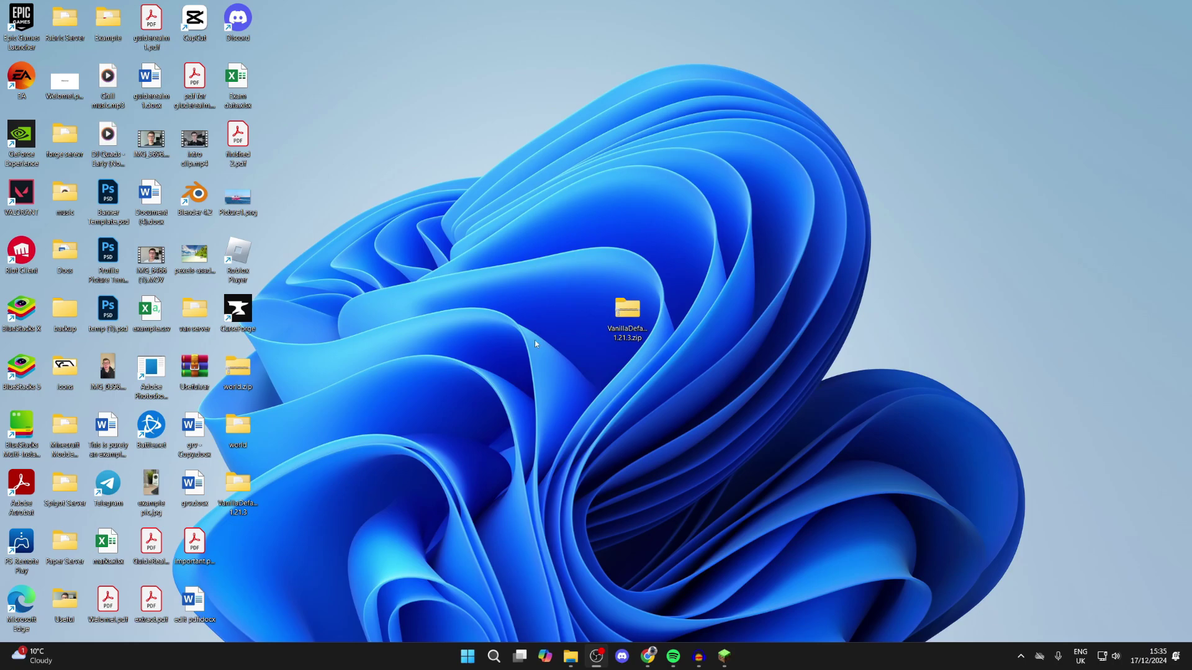
drag(239, 505, 627, 385)
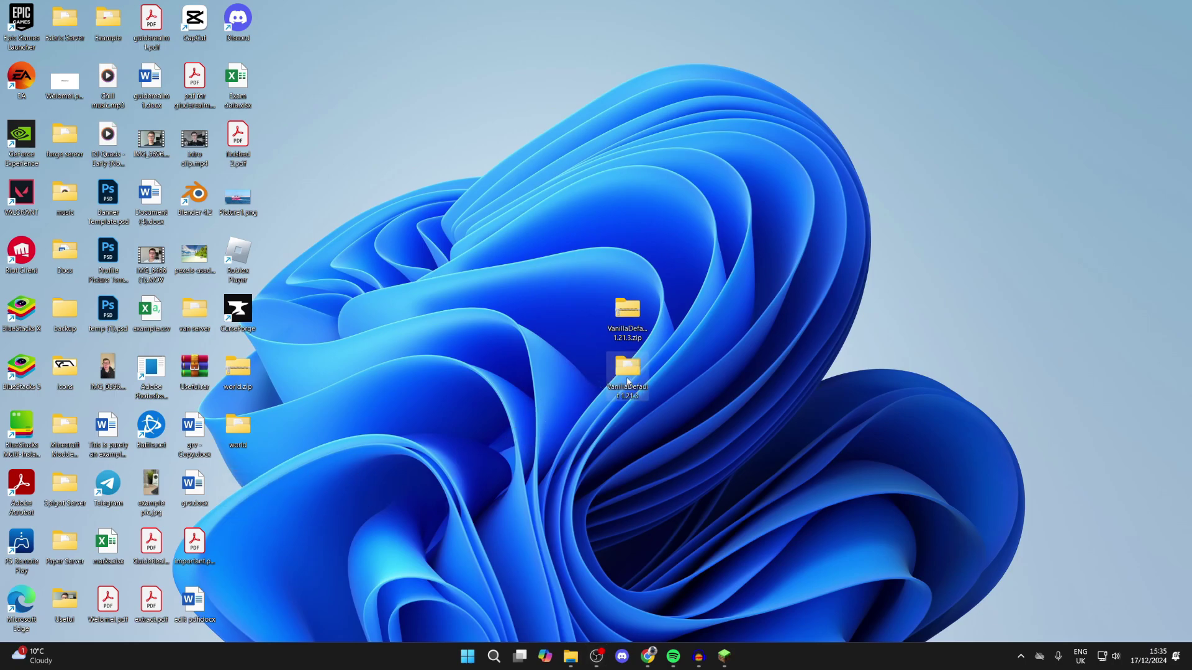
Open the VanillaDefault 1.21.3 folder and go to assets > minecraft > textures > block
double_click(627, 370)
drag(782, 85, 602, 130)
double_click(560, 218)
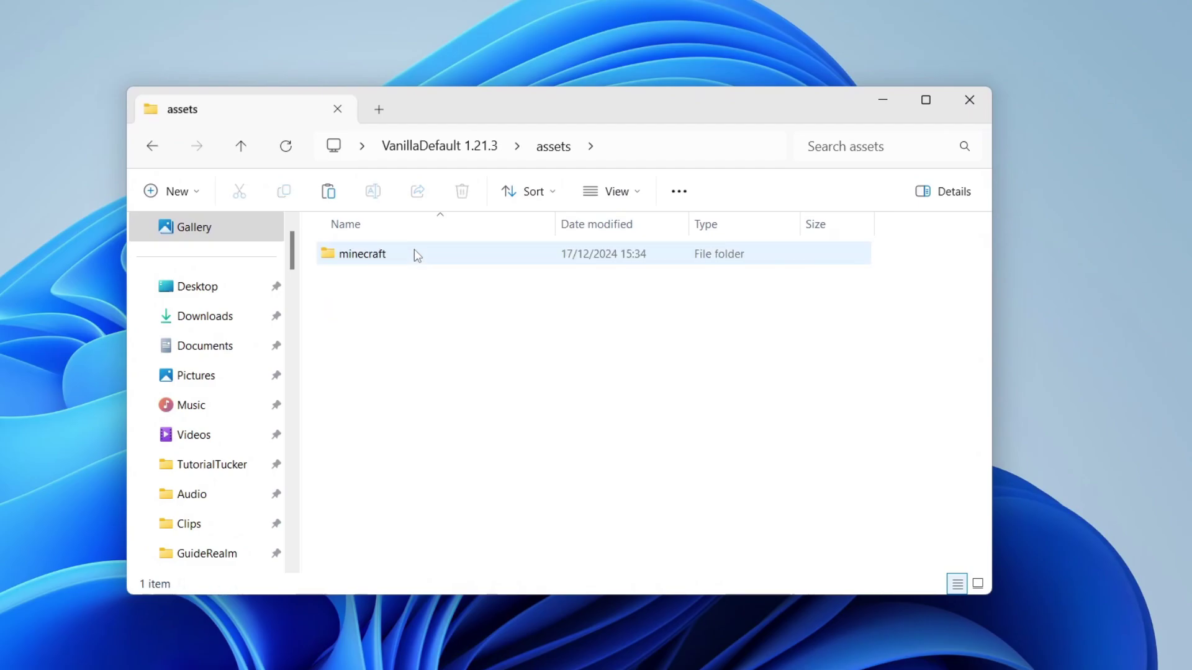
double_click(407, 248)
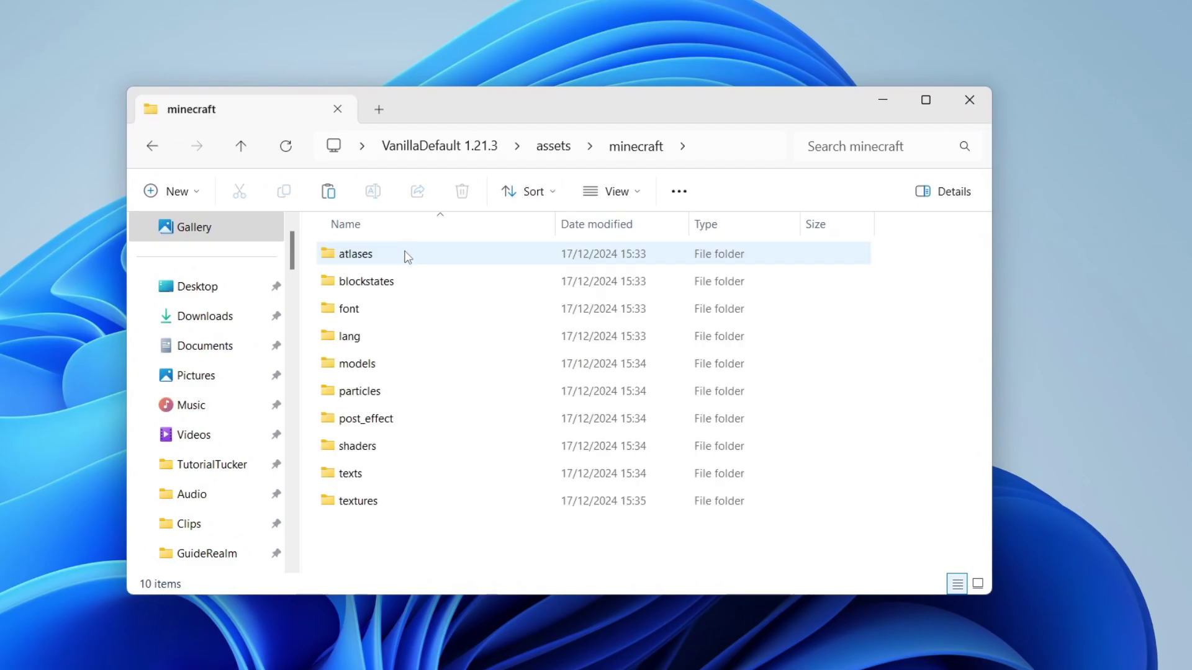
click(386, 503)
double_click(387, 504)
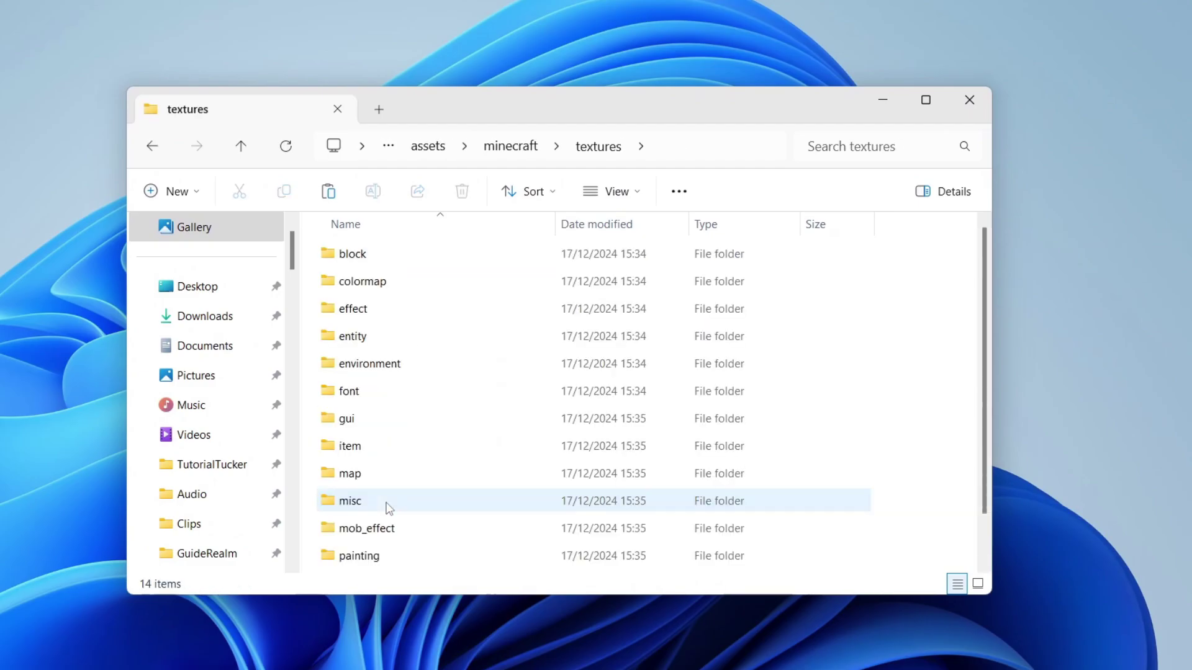
double_click(404, 251)
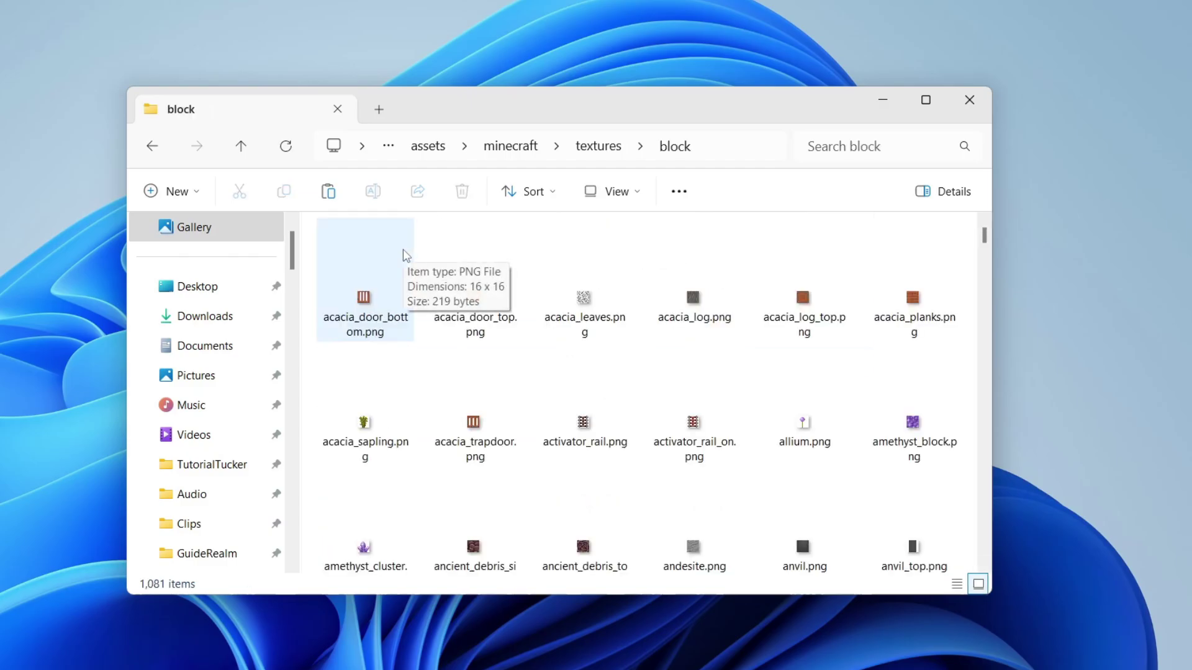
Scroll through the block texture files and begin a search within the folder
scroll(577, 374, down, 1)
scroll(578, 374, down, 3)
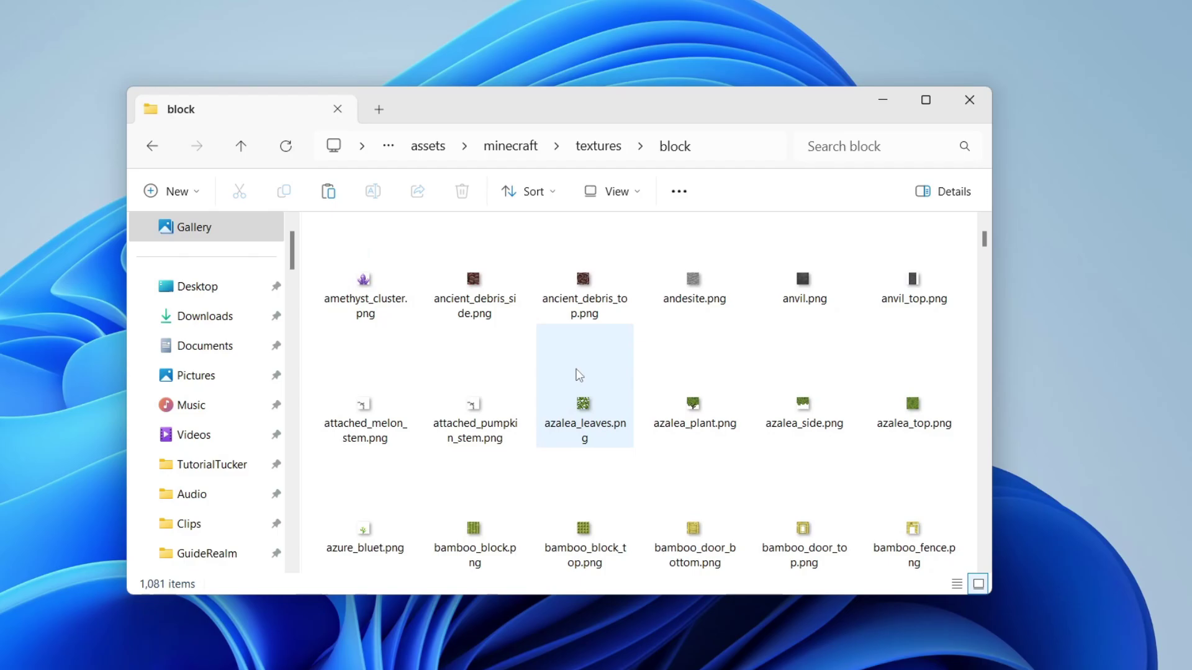
scroll(579, 375, down, 6)
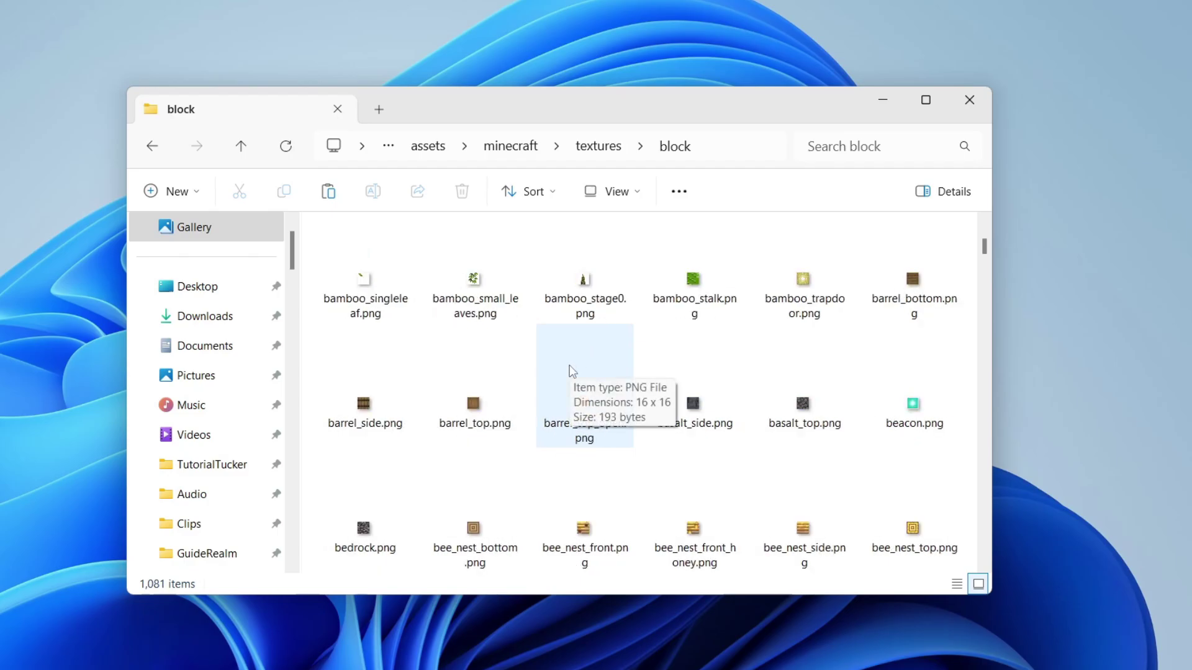
scroll(569, 365, down, 3)
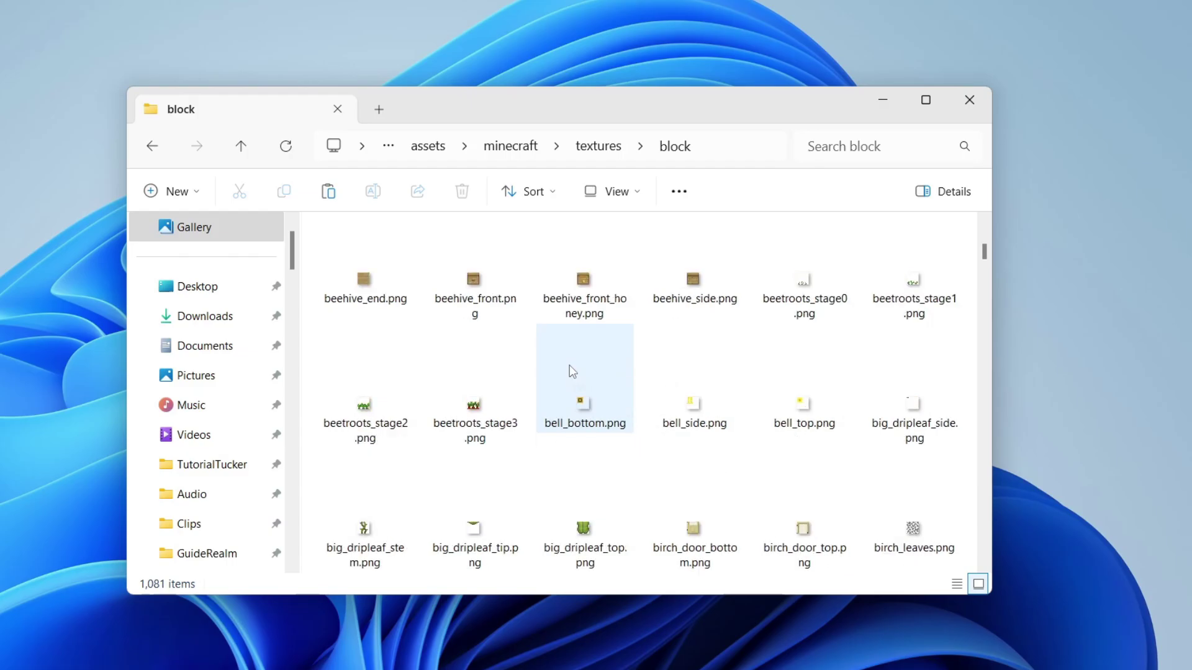
scroll(568, 371, down, 1)
scroll(569, 365, down, 3)
click(866, 149)
Search the block folder for 'grass' and open grass_block_side.png in Paint
text(grass)
key(Return)
click(381, 320)
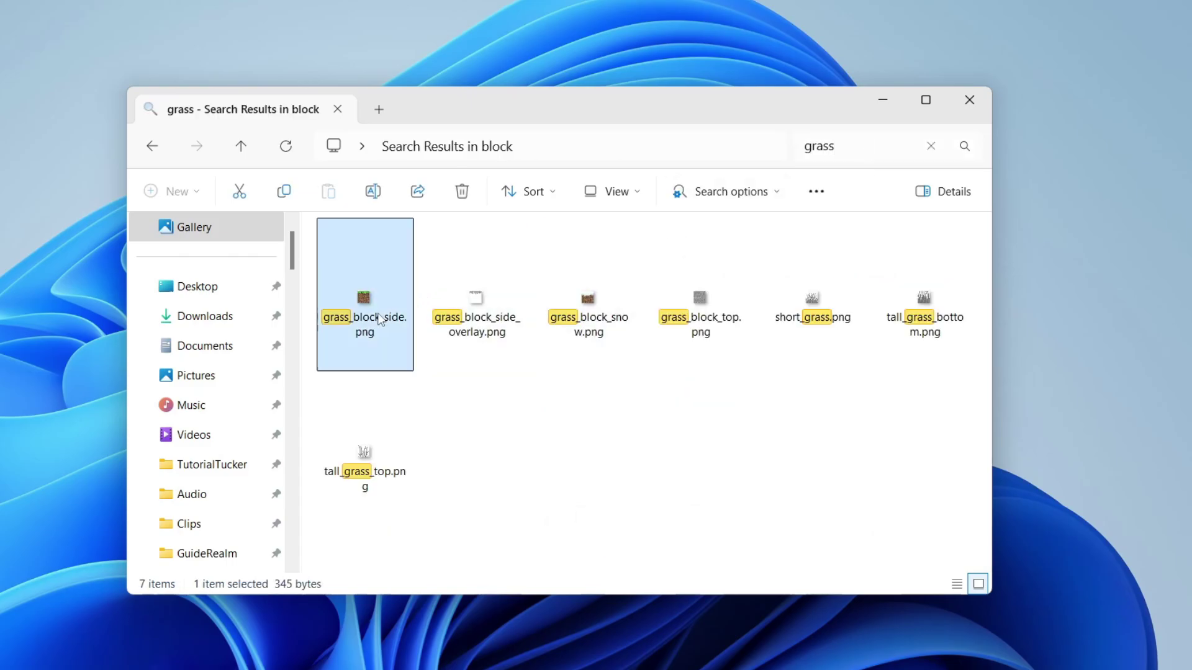
right_click(341, 304)
mouse_move(461, 194)
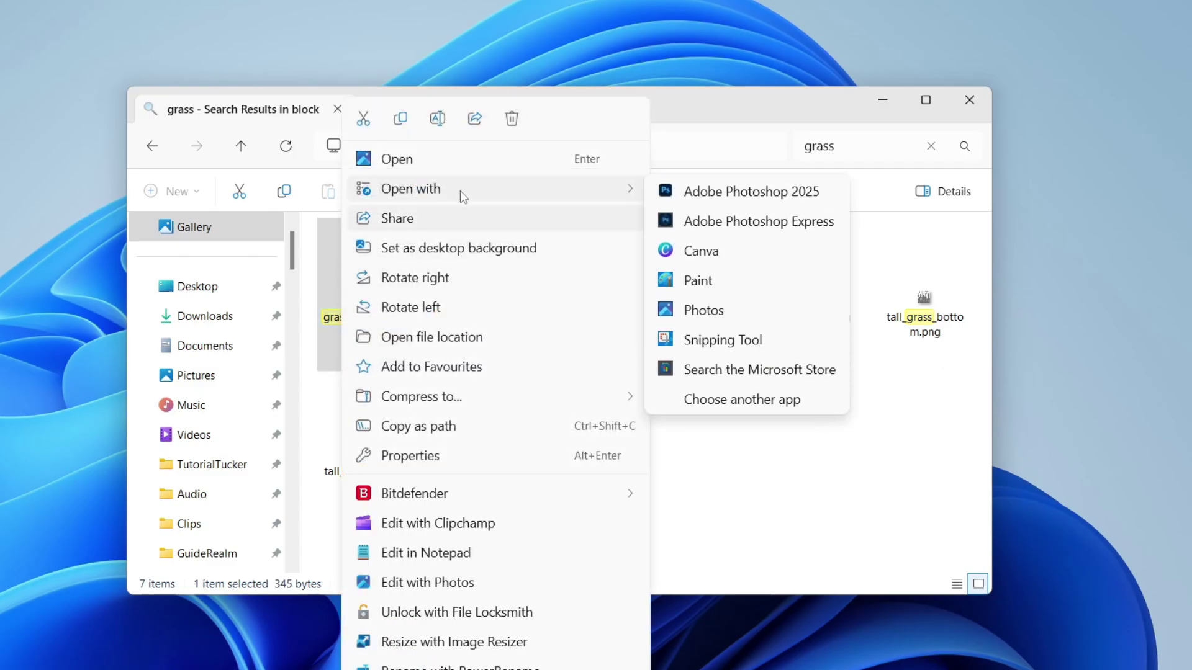
click(741, 284)
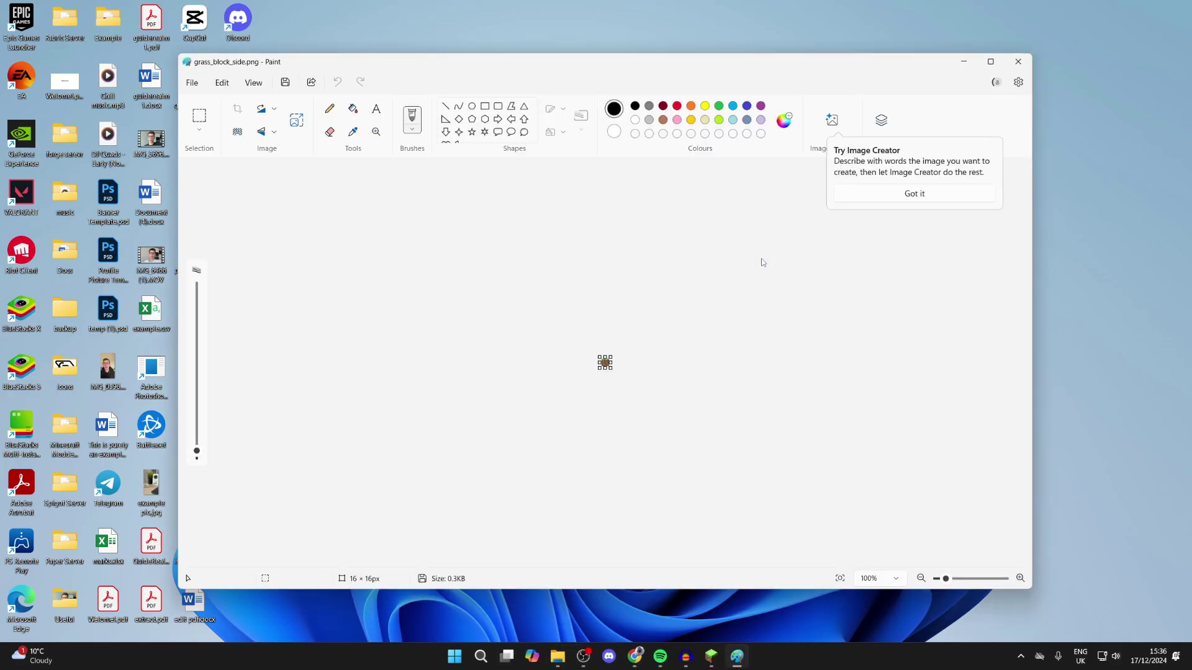
Dismiss the Image Creator tip and zoom the 16×16 grass texture to 800%
click(956, 579)
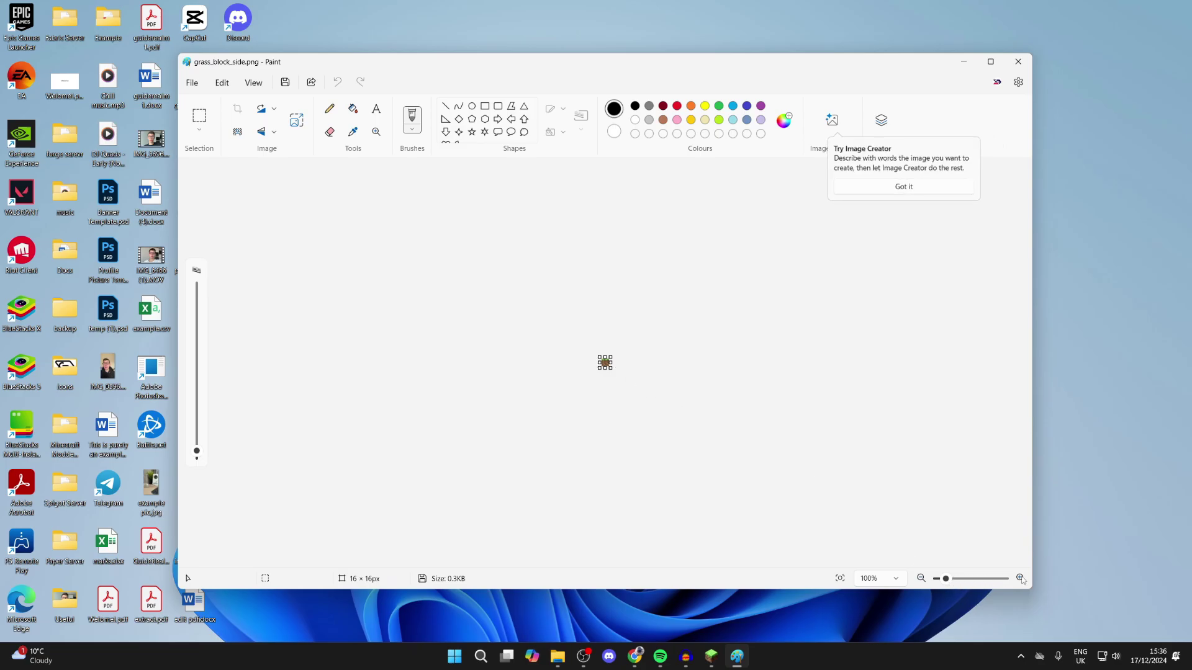
drag(946, 582, 1040, 575)
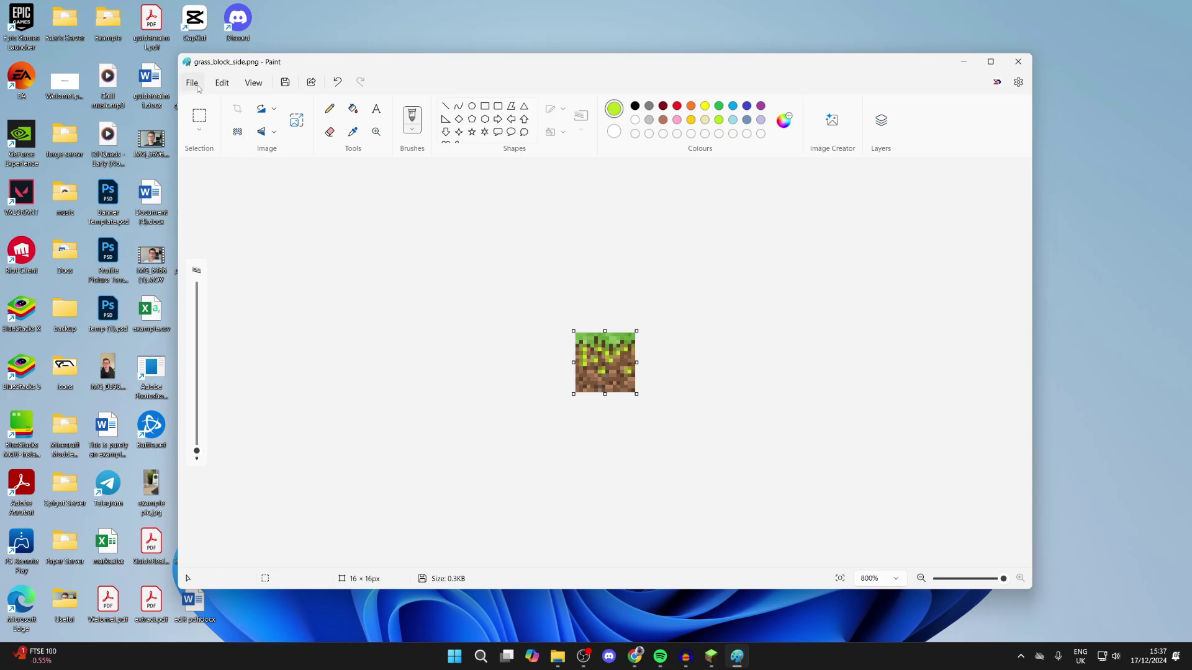
click(198, 88)
Save grass_block_side.png, close Paint, and close the oak search results window
click(220, 182)
click(1018, 62)
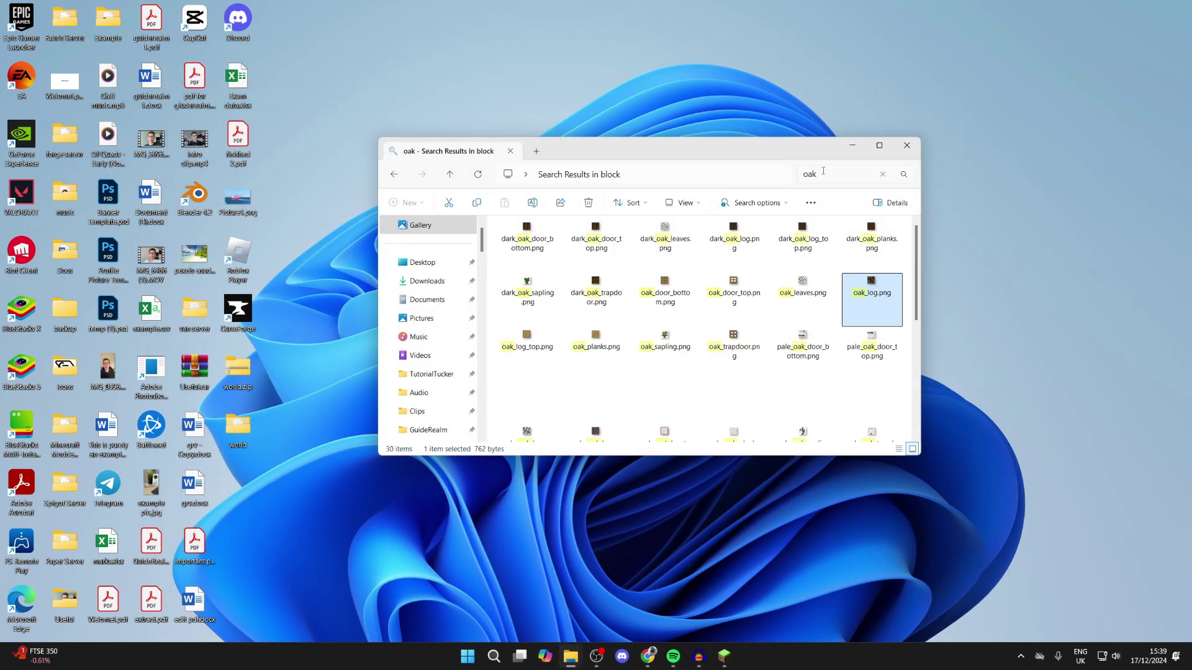
click(906, 147)
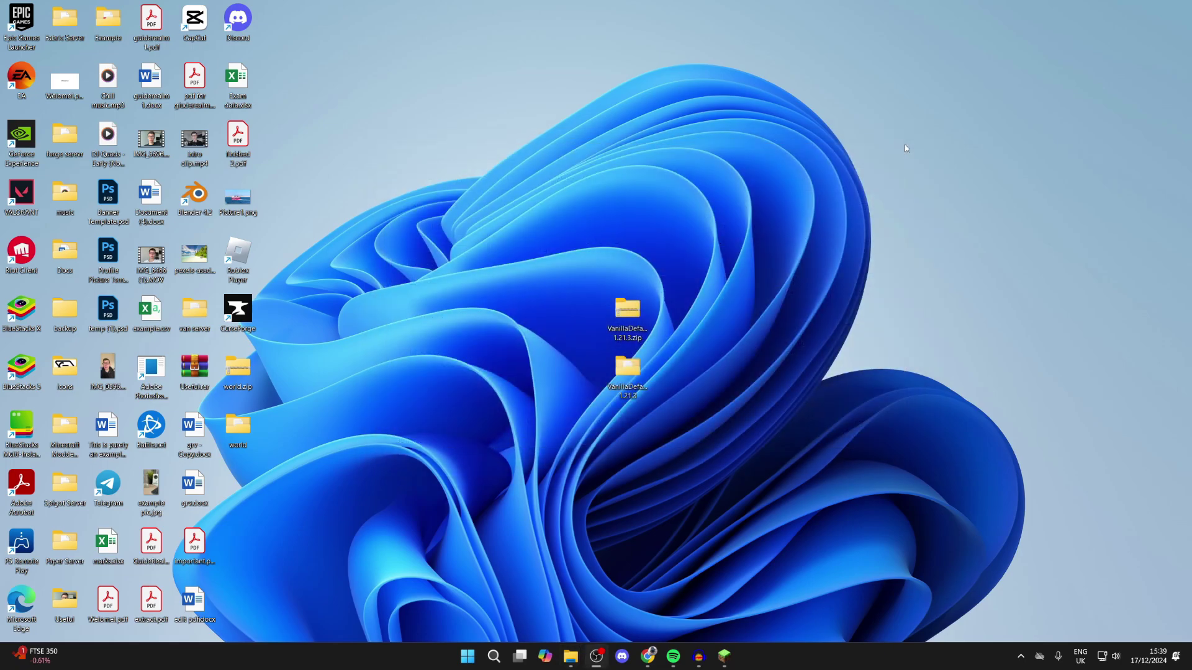
Zip assets, pack.mcmeta and pack.png from VanillaDefault 1.21.3 into MyPack.zip and put it on the desktop
double_click(636, 386)
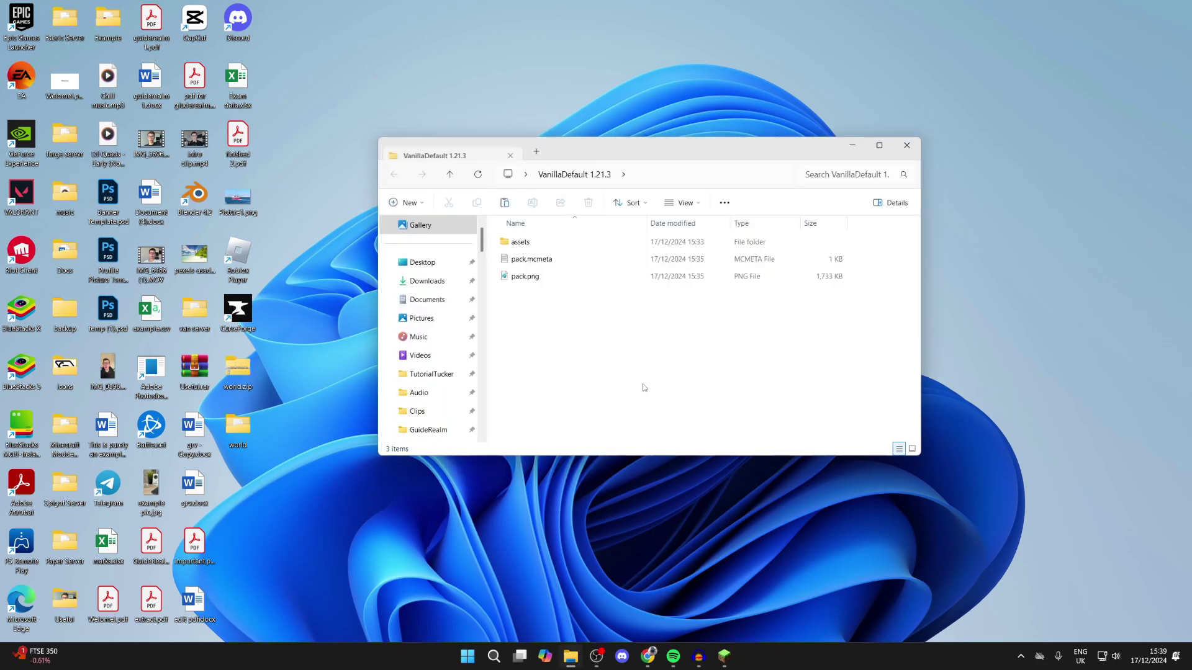
drag(581, 327, 551, 236)
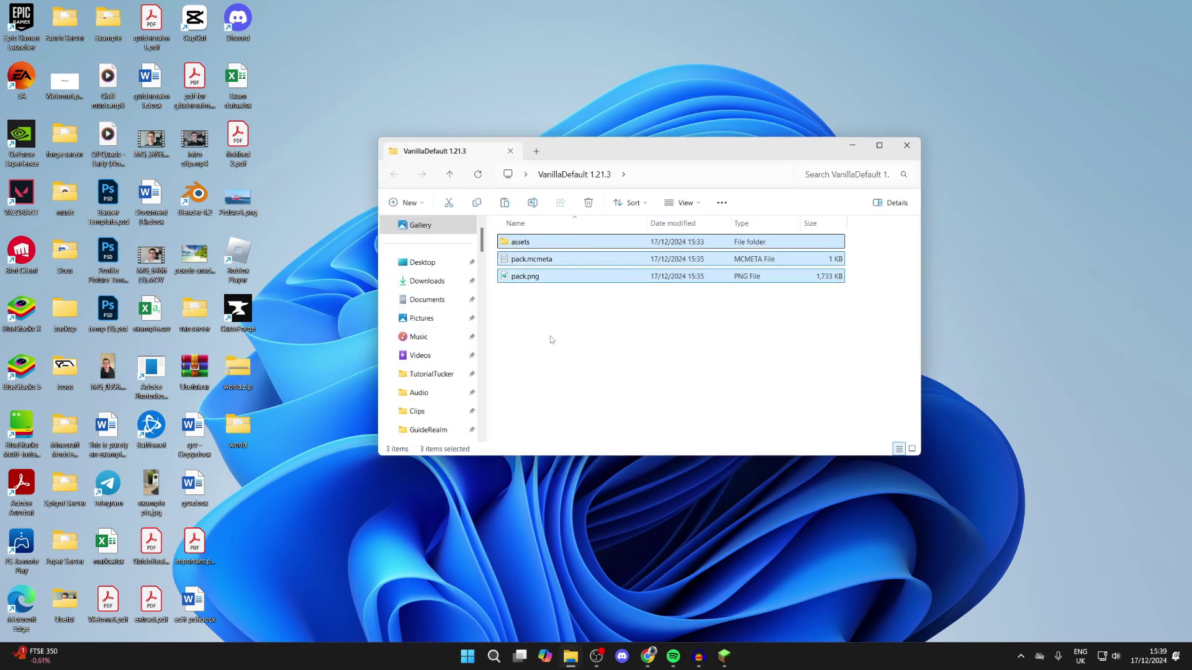
drag(561, 347, 532, 236)
drag(551, 314, 532, 246)
right_click(532, 245)
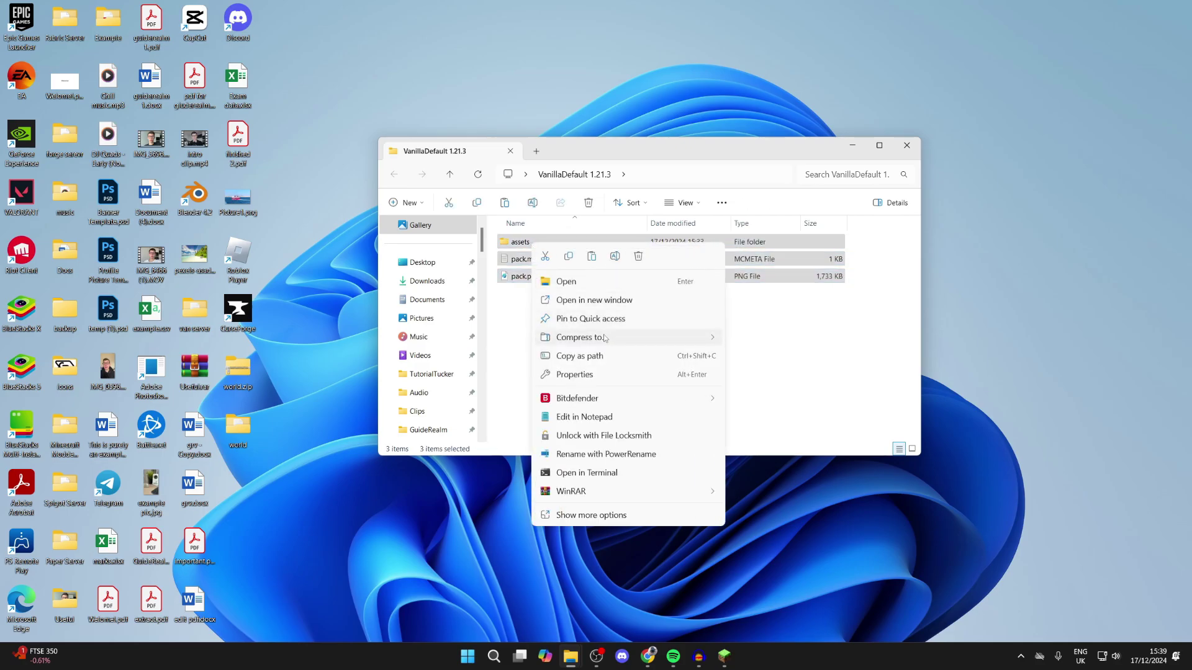
mouse_move(606, 339)
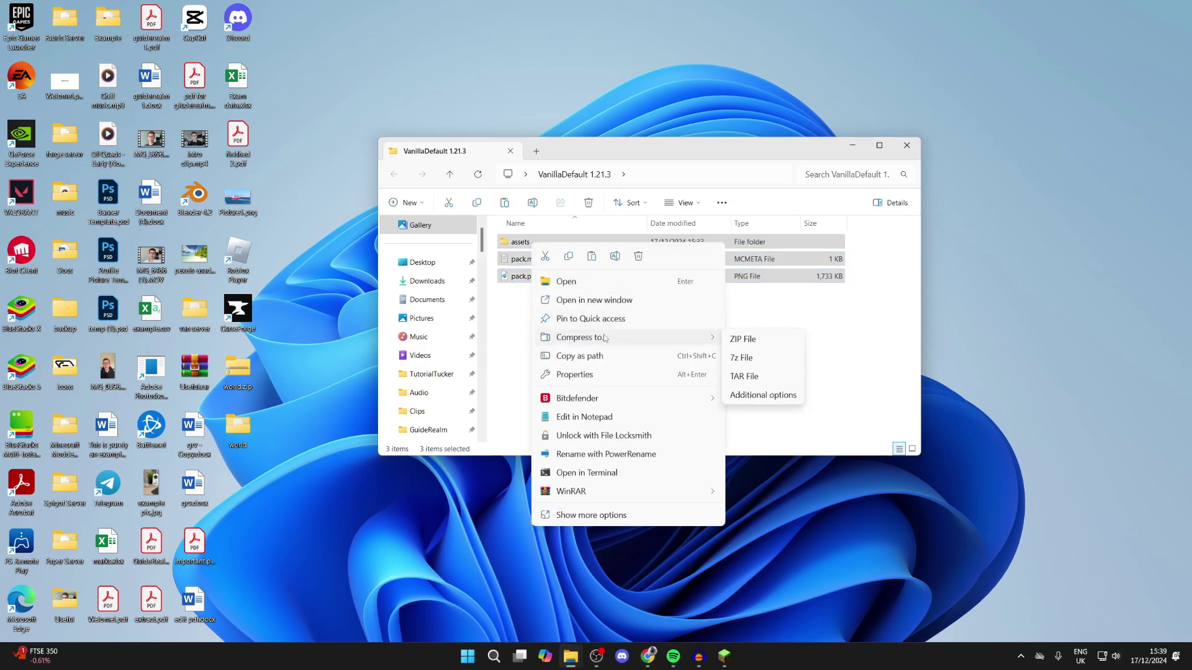
click(744, 340)
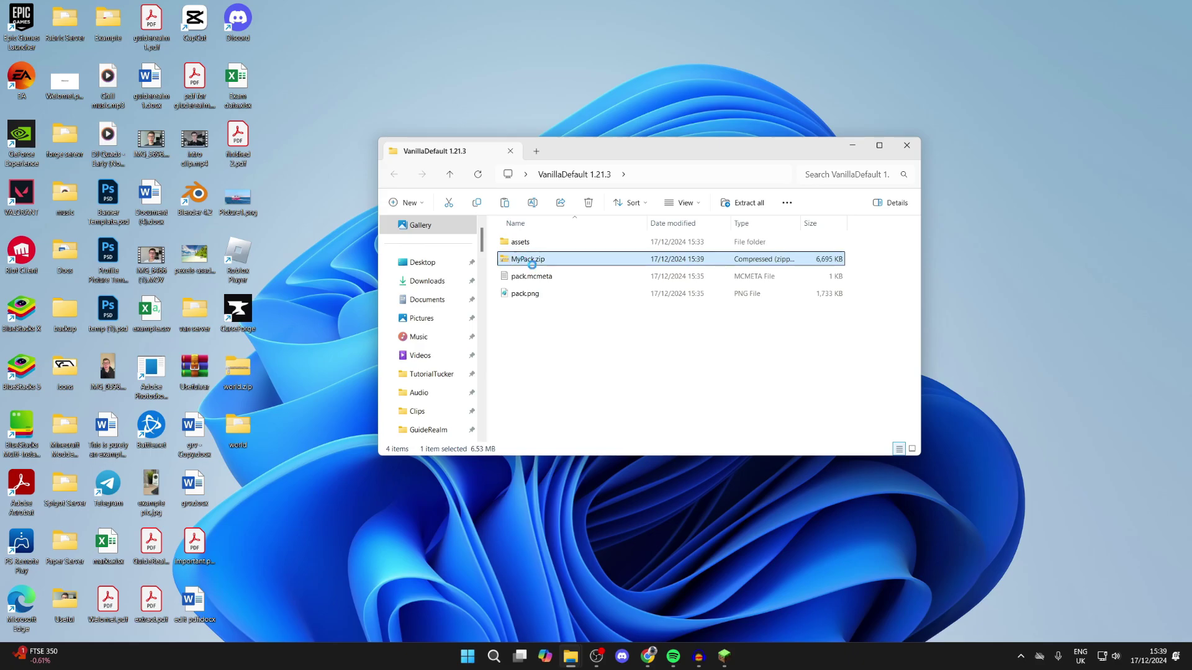
drag(541, 259, 351, 257)
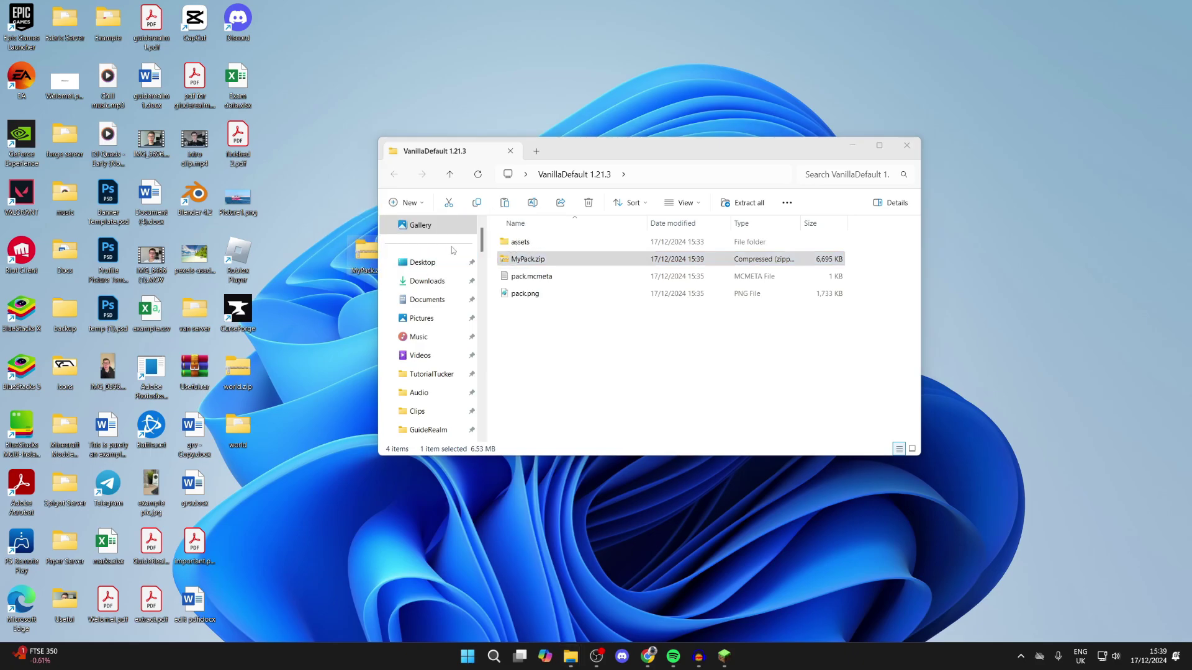
click(906, 145)
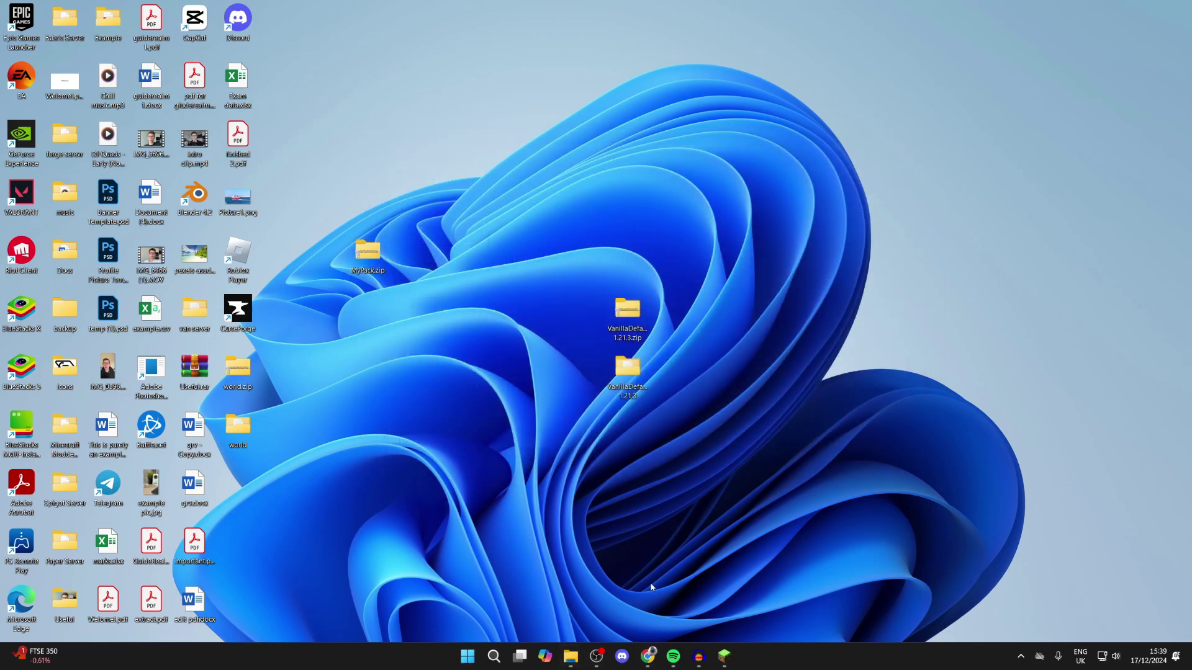
Copy MyPack.zip from the desktop into Minecraft's resourcepacks folder via Options > Resource Packs
click(731, 653)
drag(683, 8, 711, 193)
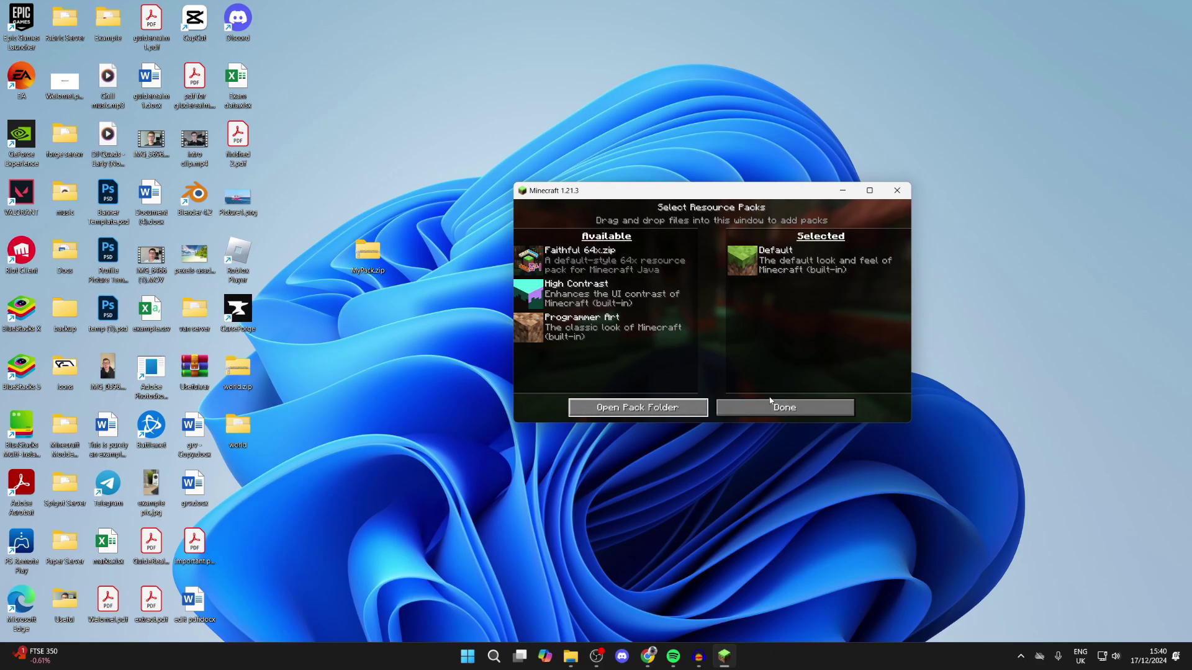
click(770, 401)
click(770, 401)
click(685, 393)
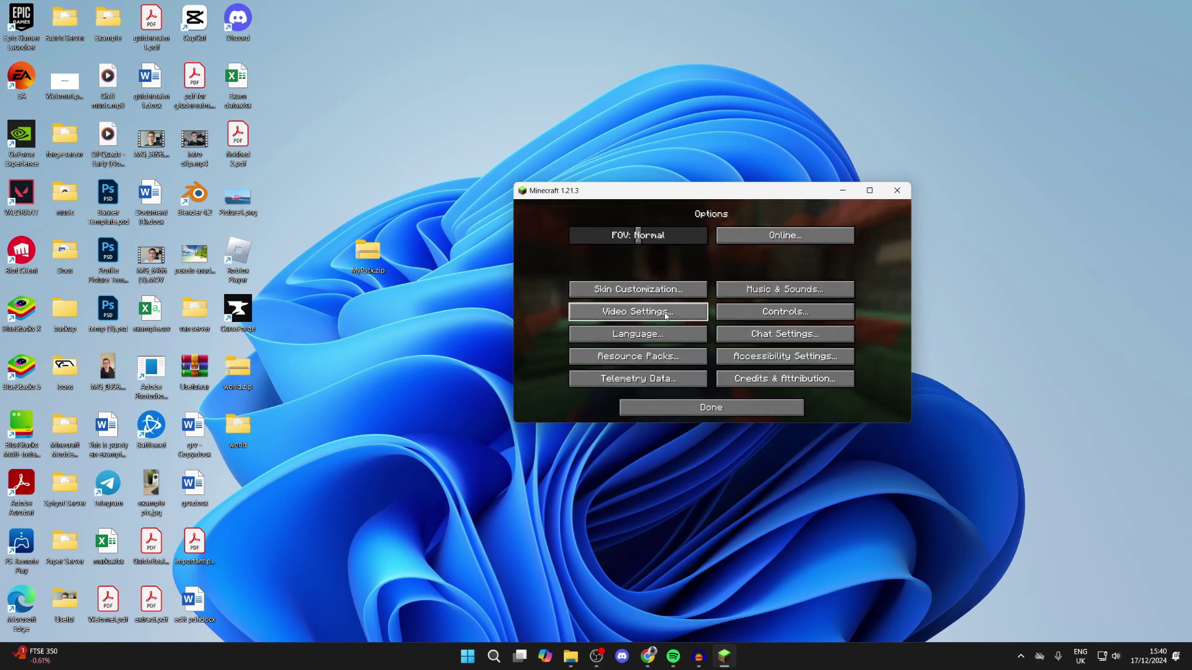
click(656, 356)
click(647, 407)
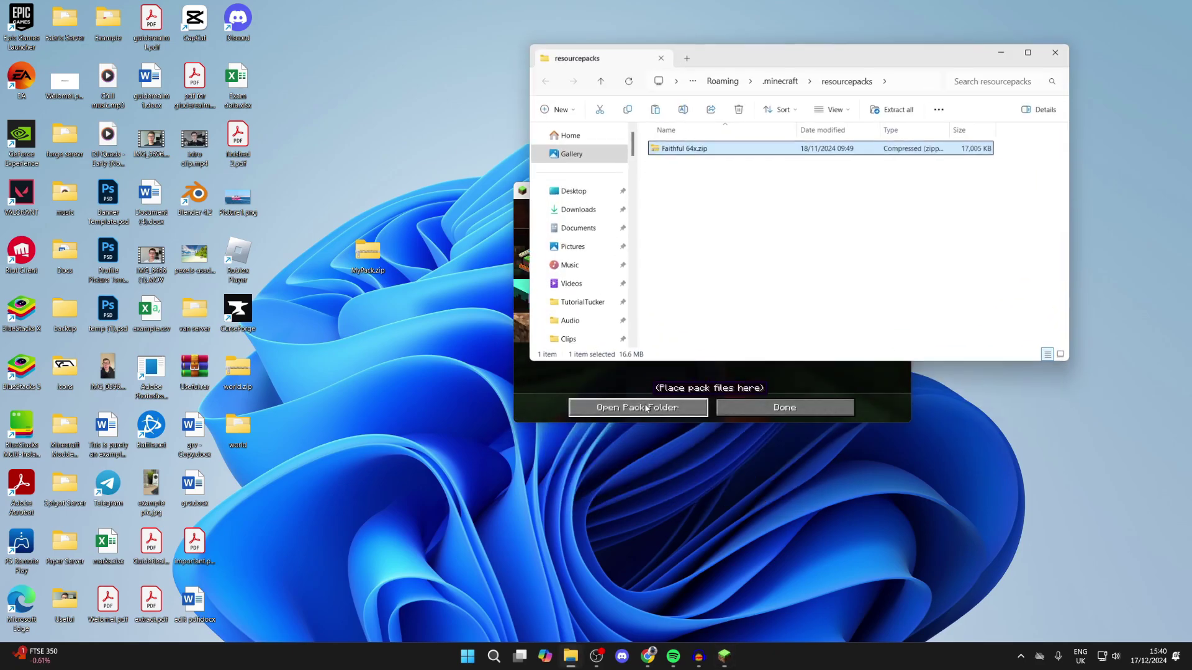
drag(369, 252, 717, 213)
Activate MyPack.zip above Default, accepting the incompatibility warning, then maximize and resume play
click(839, 394)
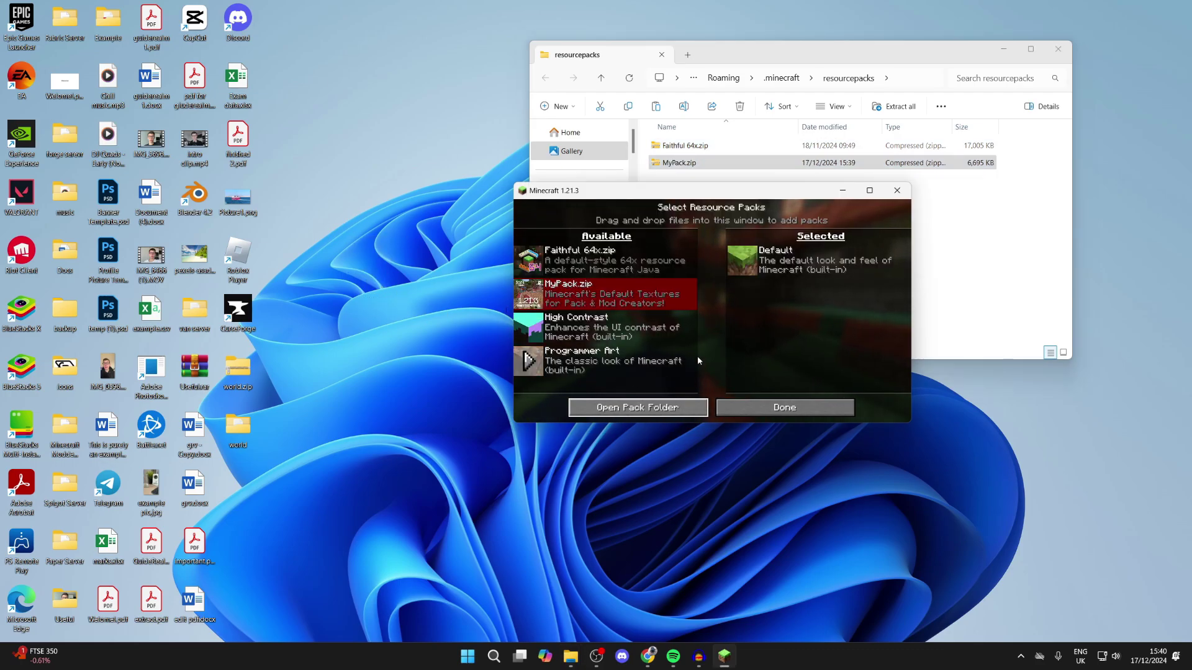
click(532, 297)
click(632, 336)
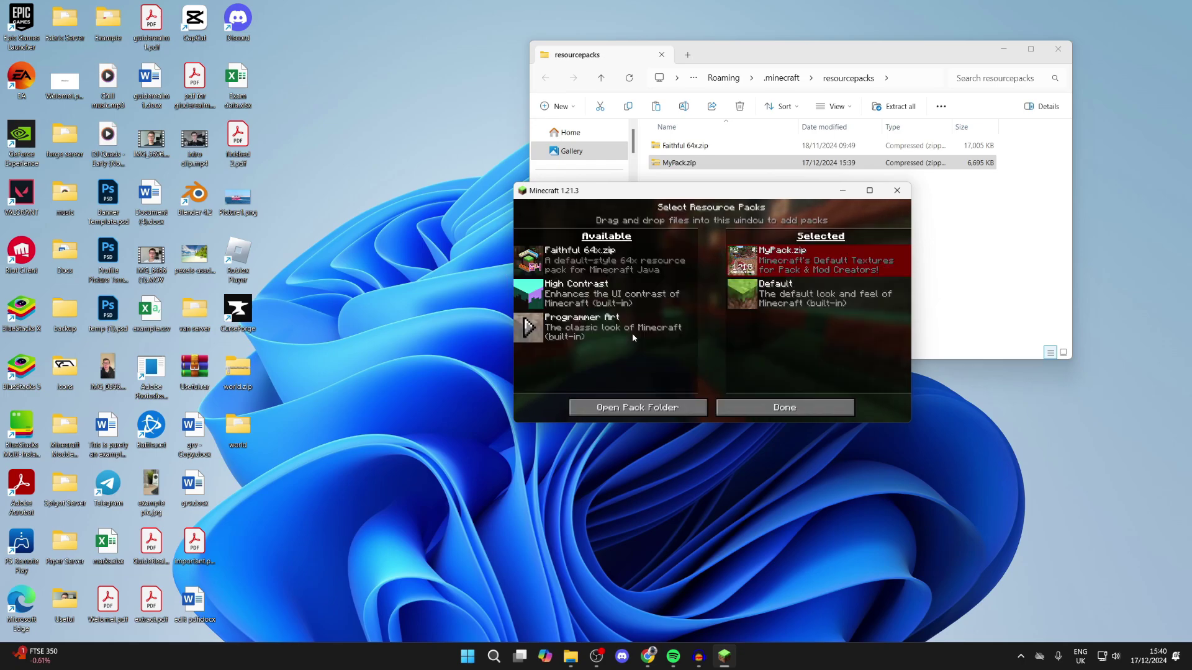
click(772, 408)
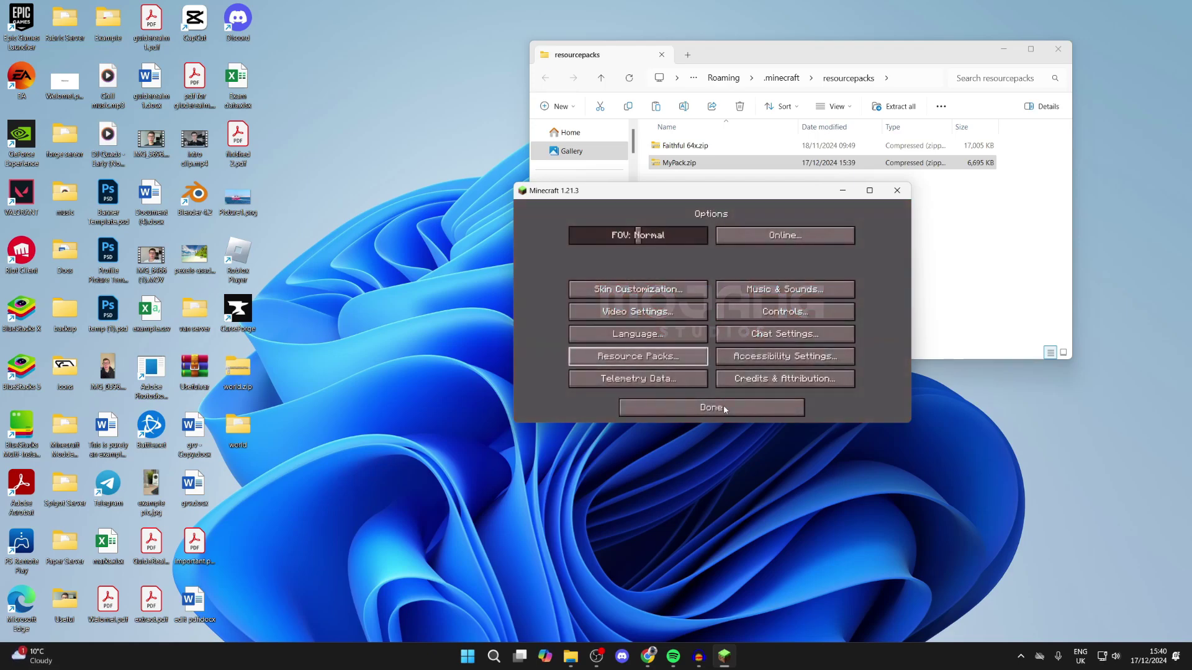
click(870, 190)
key(Escape)
key(Escape)
Walk past grass blocks to an oak trunk and back, showing the lime-speckled grass sides
key(w)
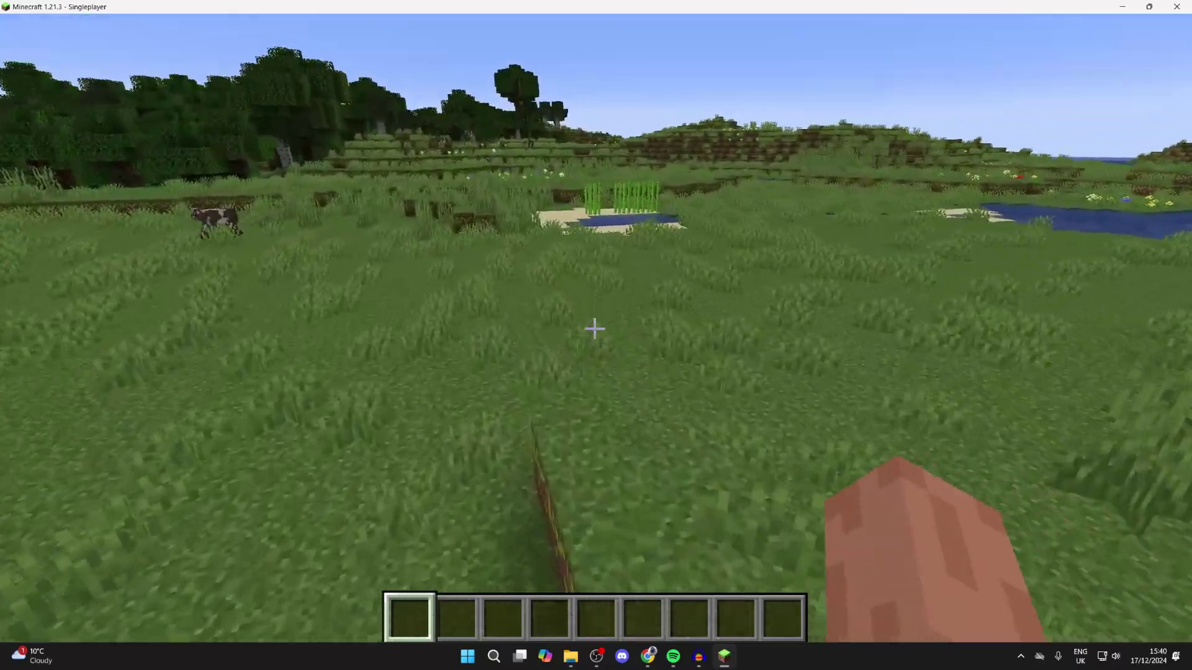
key(w)
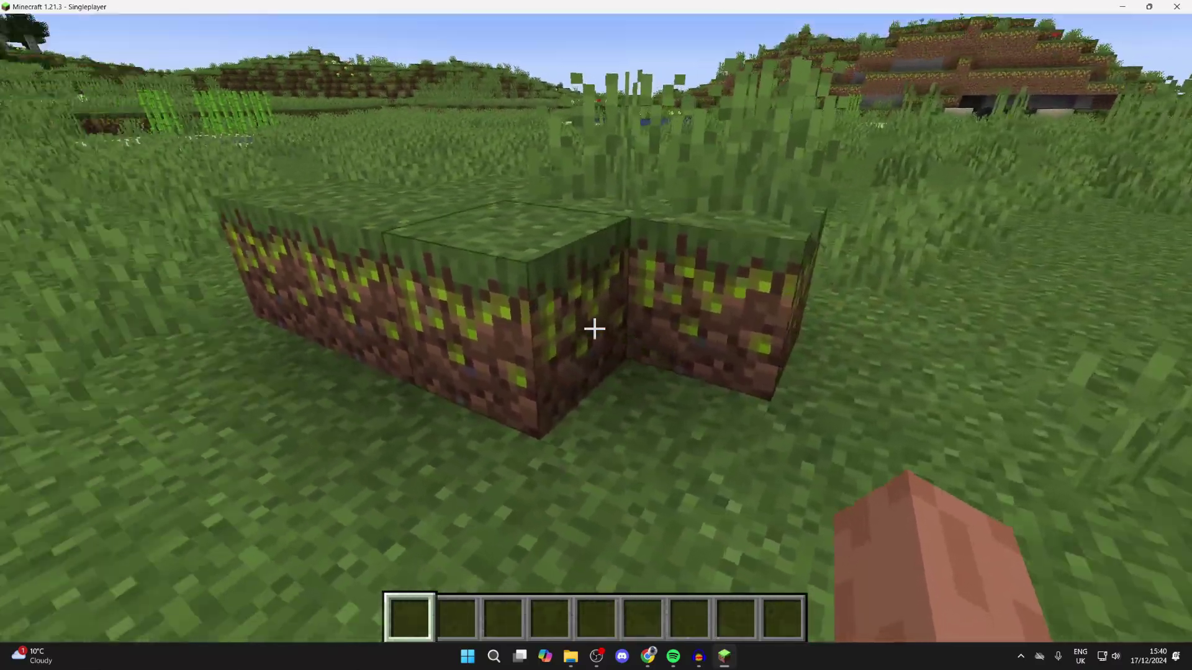
key(w)
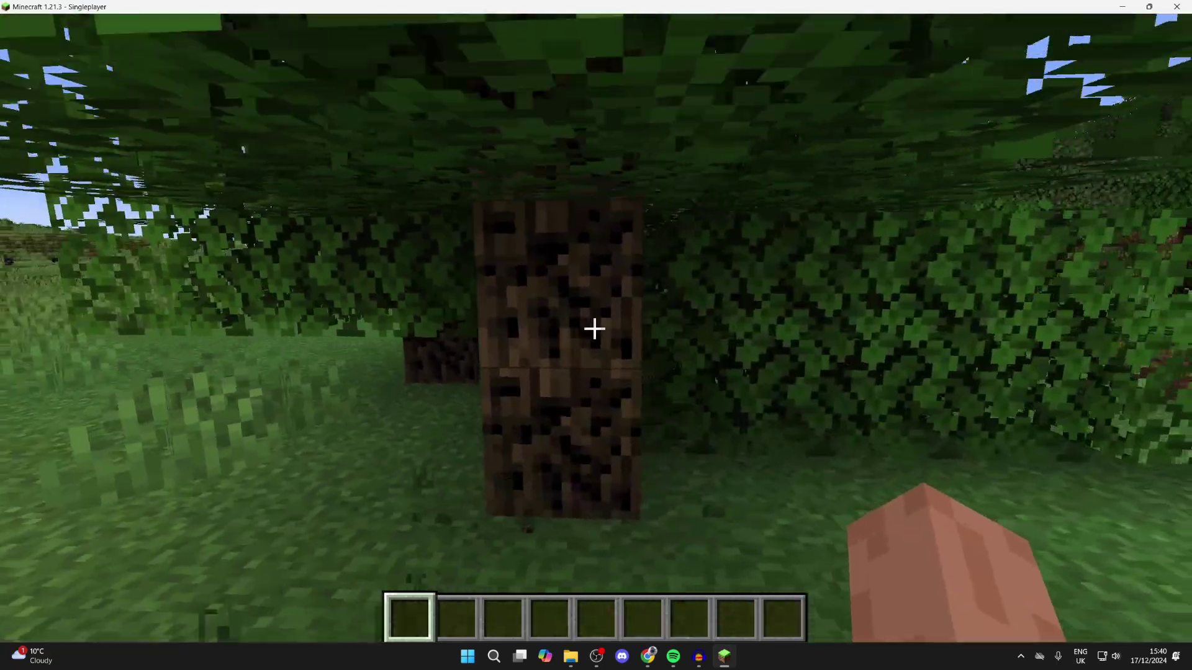
key(s)
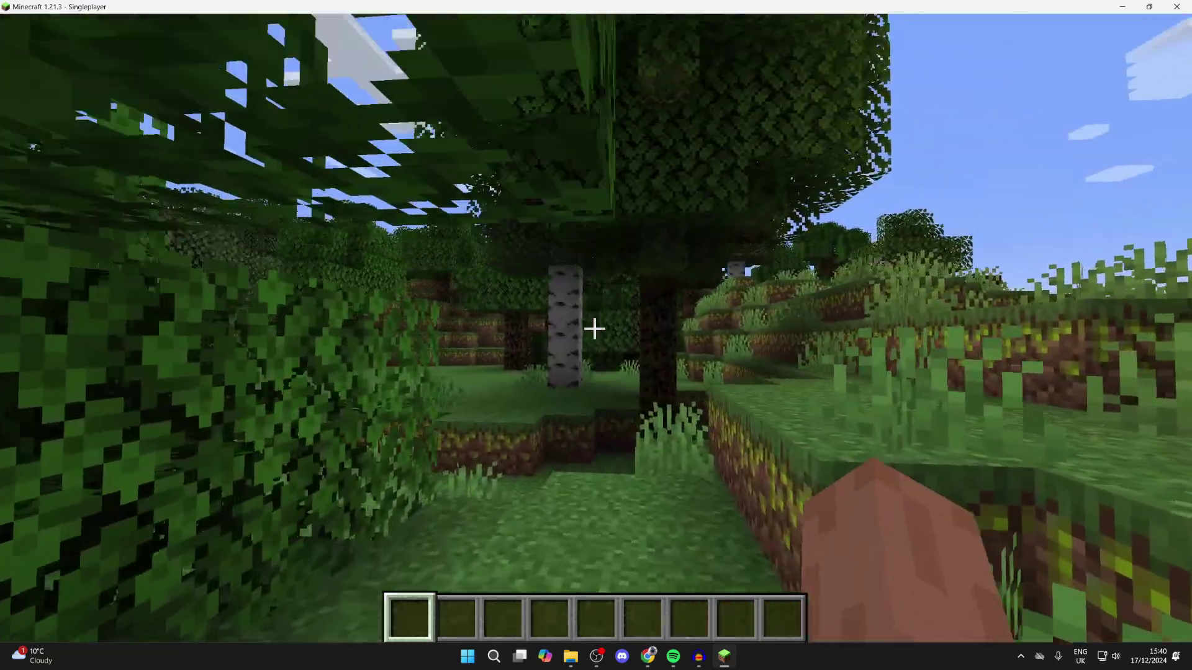